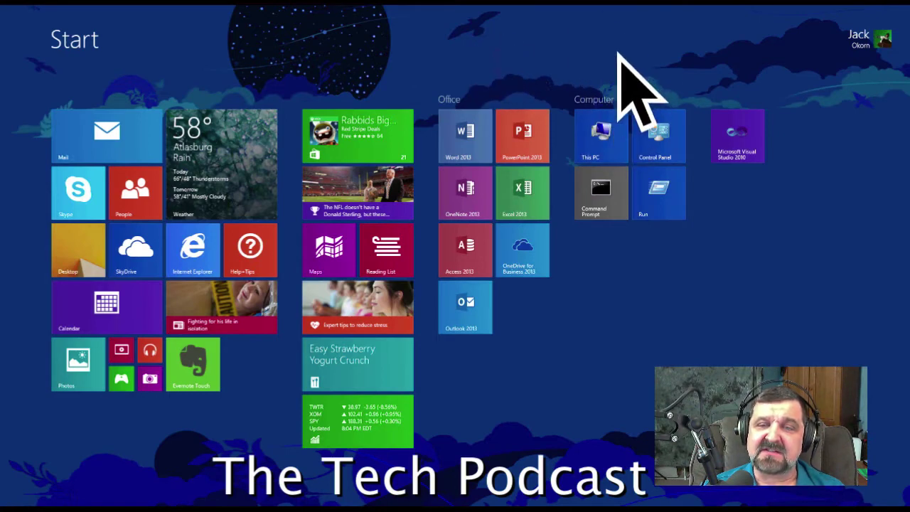
- Move the This PC tile into the Office group and back to the start of the Computer group
{"action": "left_click_drag", "start_coordinate": [611, 131], "coordinate": [555, 212]}
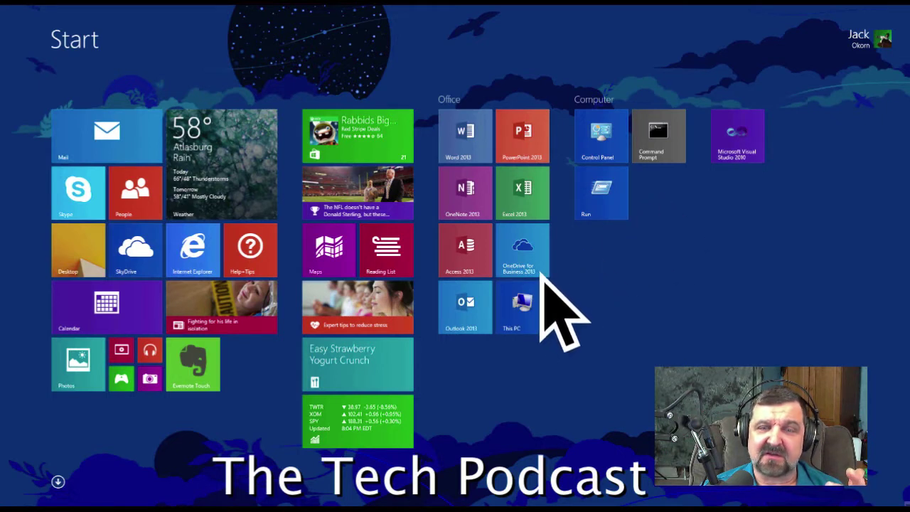
{"action": "left_click_drag", "start_coordinate": [539, 274], "coordinate": [619, 81]}
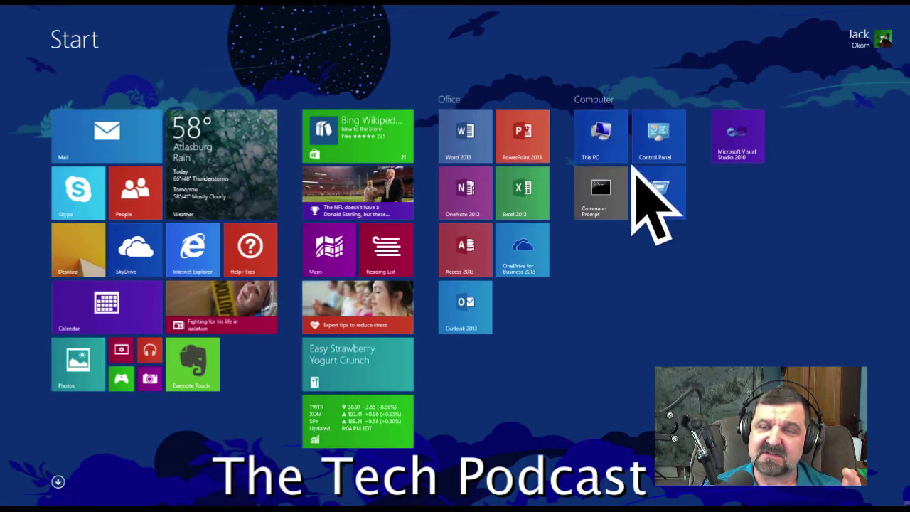
- Name the Start screen group containing the Microsoft Visual Studio 2010 tile "Programming"
{"action": "right_click", "coordinate": [750, 40]}
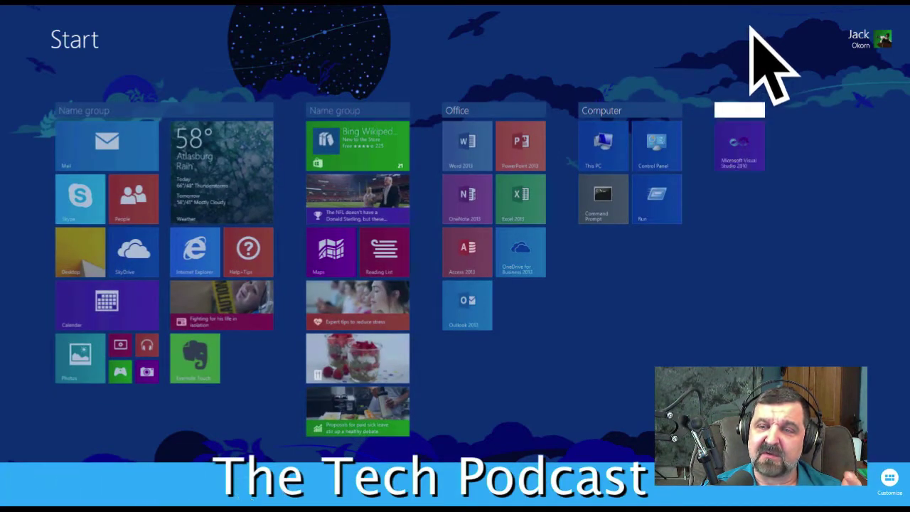
{"action": "type", "text": "Progr"}
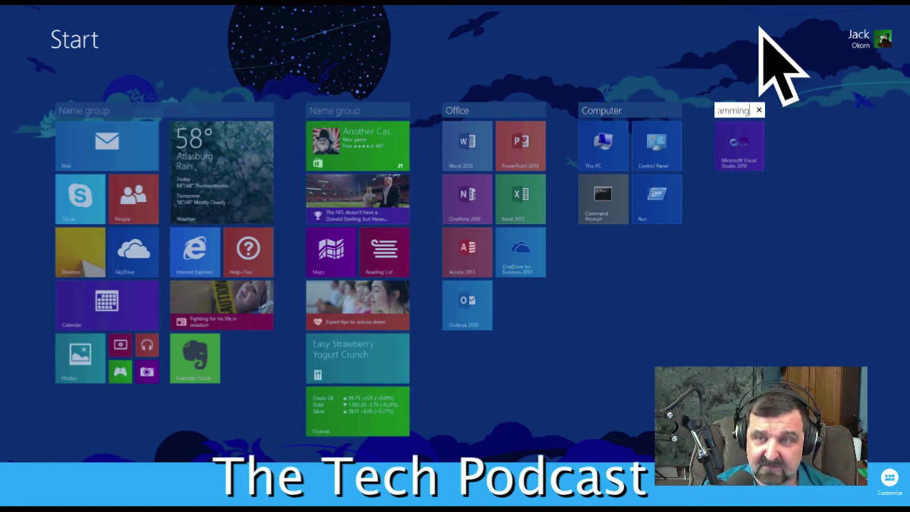
{"action": "type", "text": "amming"}
{"action": "key", "text": "Return"}
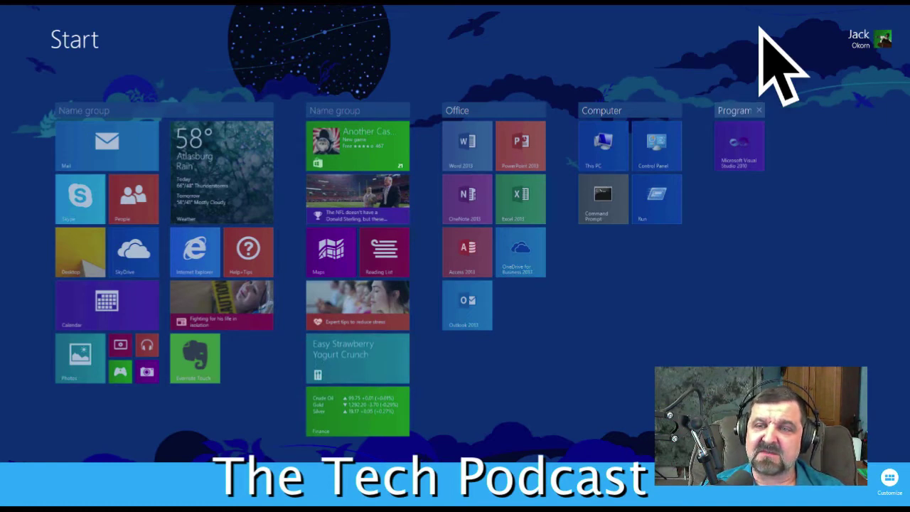
{"action": "left_click", "coordinate": [768, 138]}
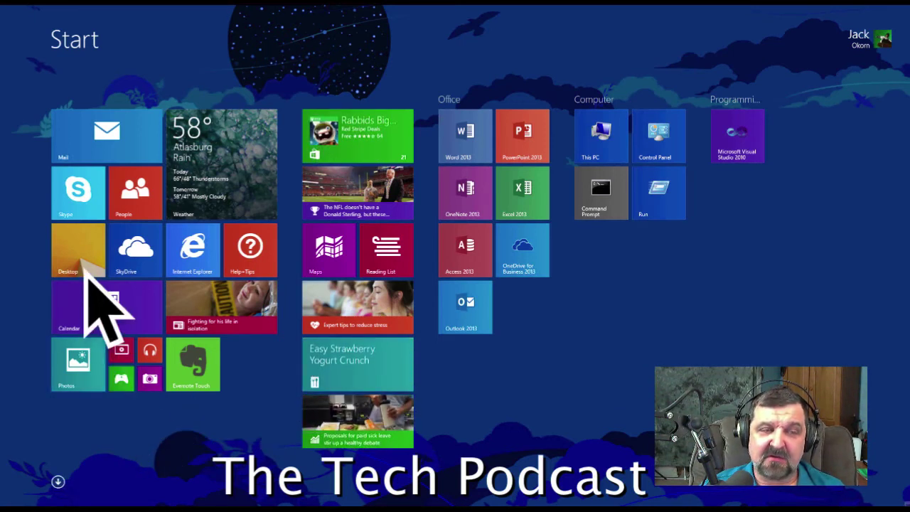
- Clear the Classic Shell browser window off the desktop and allow the Parallels Service connection to cepreport.pdfm9.parallels.com on port 443
{"action": "key", "text": "super"}
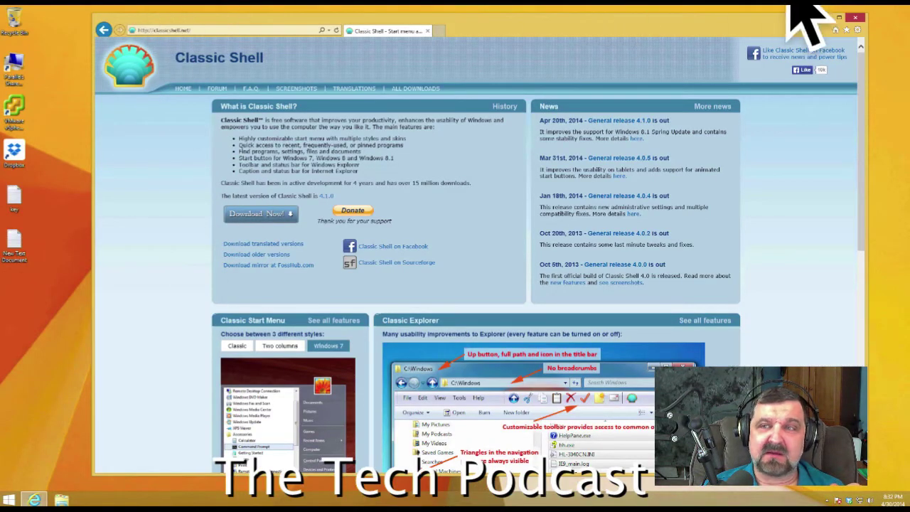
{"action": "left_click", "coordinate": [856, 17]}
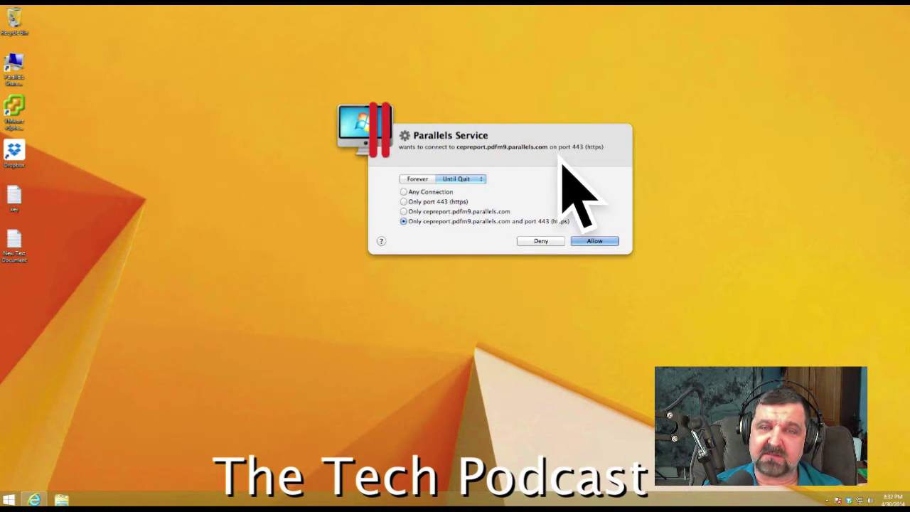
{"action": "key", "text": "Return"}
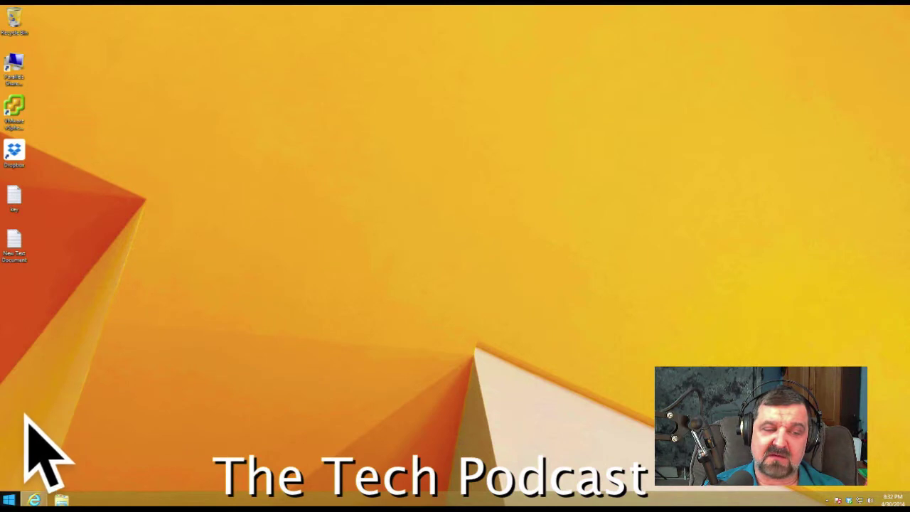
- View the Start screen and return to the desktop
{"action": "key", "text": "super"}
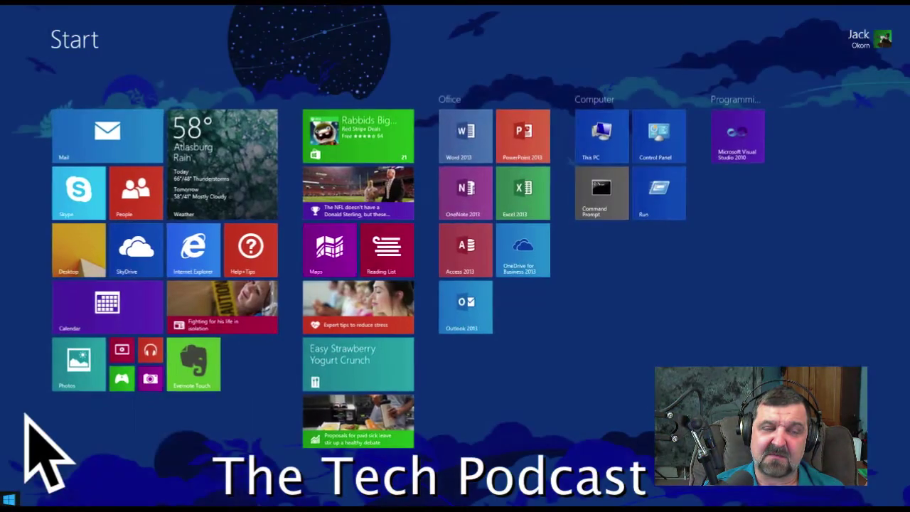
{"action": "left_click", "coordinate": [169, 348]}
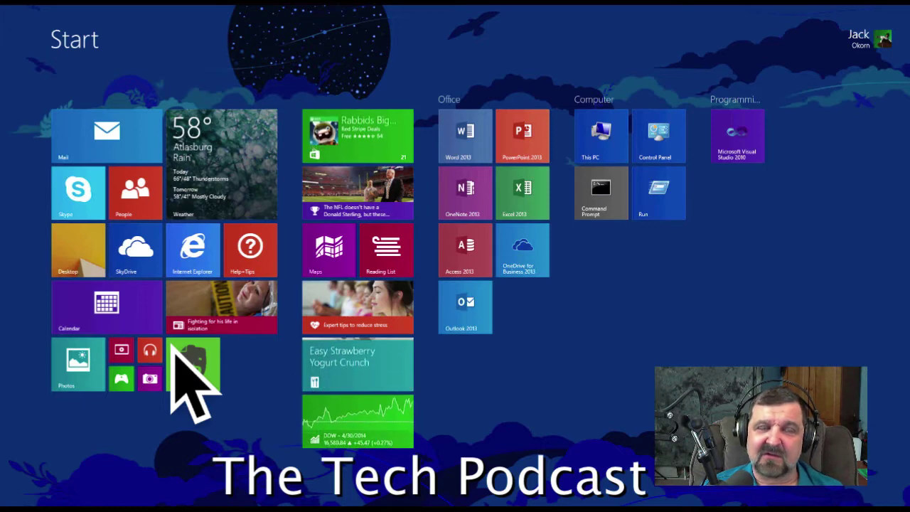
{"action": "key", "text": "super"}
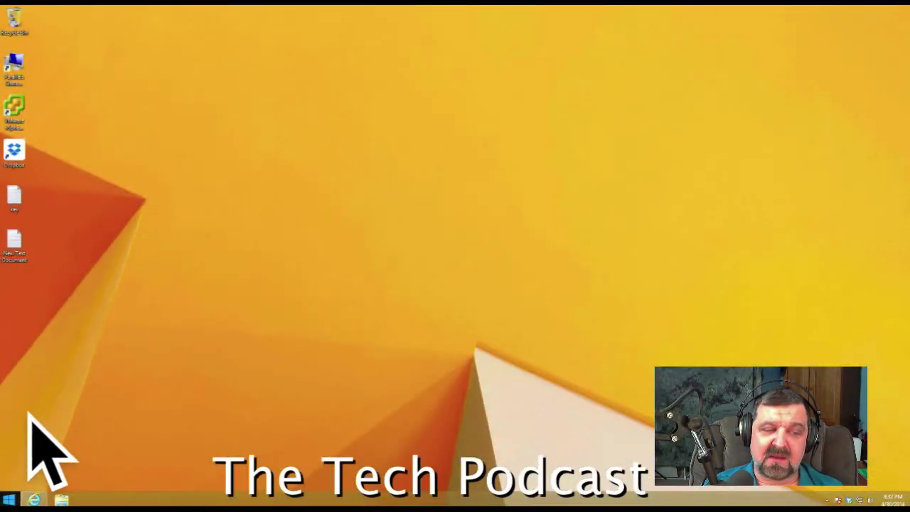
- Go through the Start button's quick-access system tools, from Run up to Programs and Features, without launching any of them
{"action": "key", "text": "super+x"}
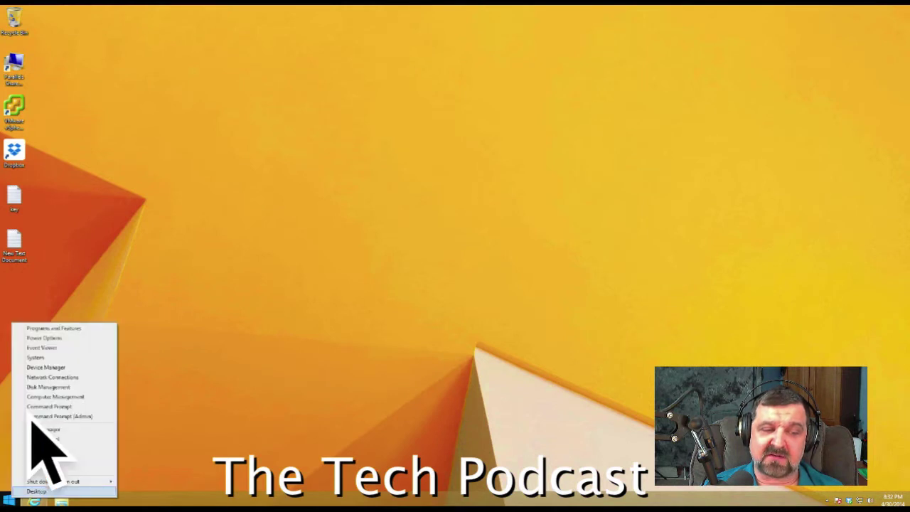
{"action": "left_click", "coordinate": [156, 358]}
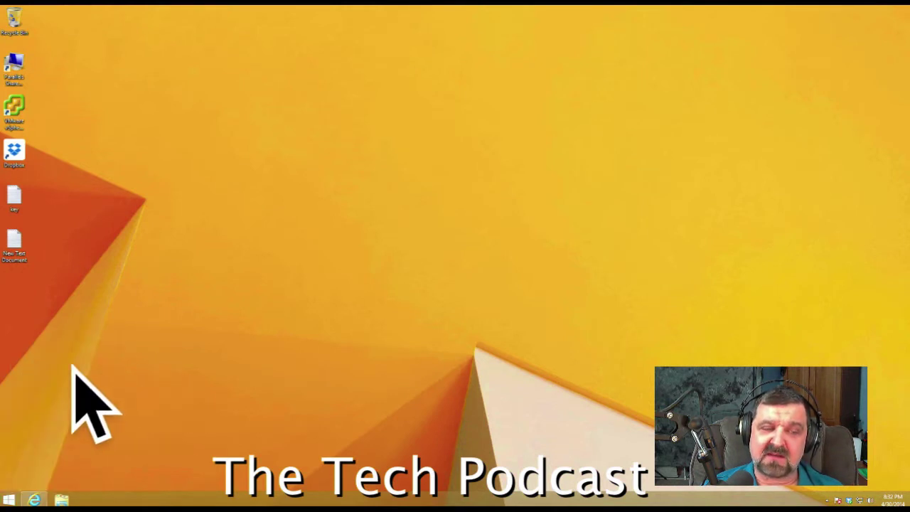
{"action": "key", "text": "super+x"}
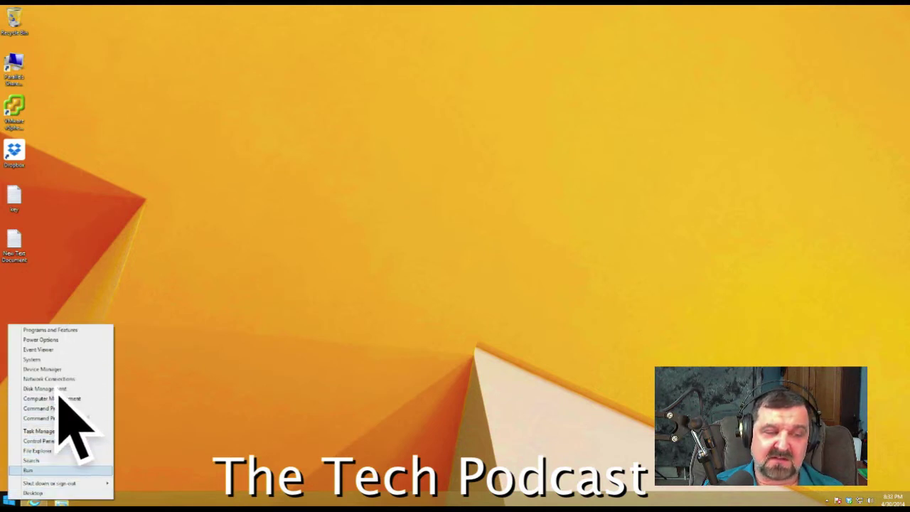
{"action": "key", "text": "Up"}
{"action": "key", "text": "Up"}
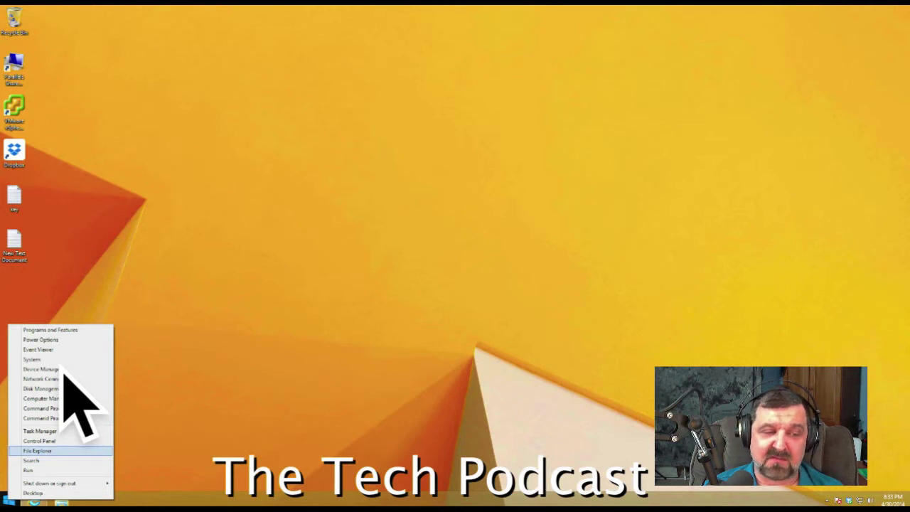
{"action": "key", "text": "Up"}
{"action": "key", "text": "Up"}
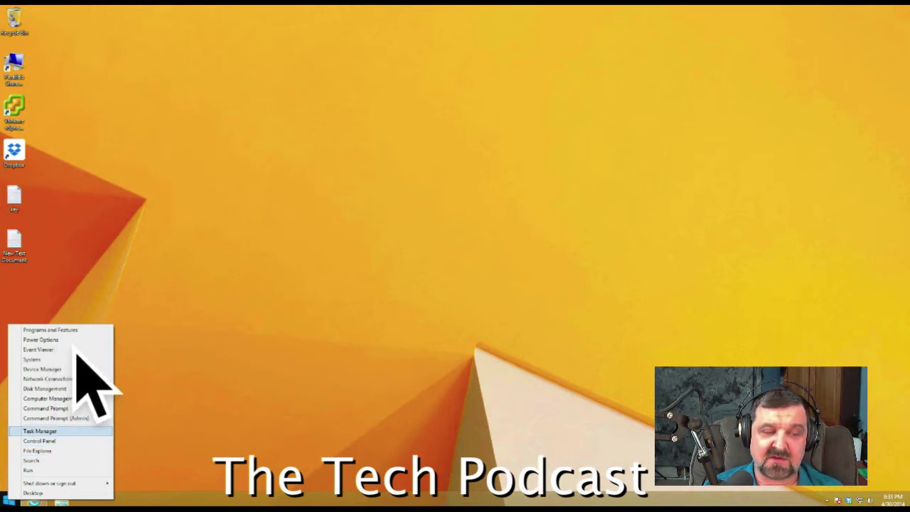
{"action": "key", "text": "Up"}
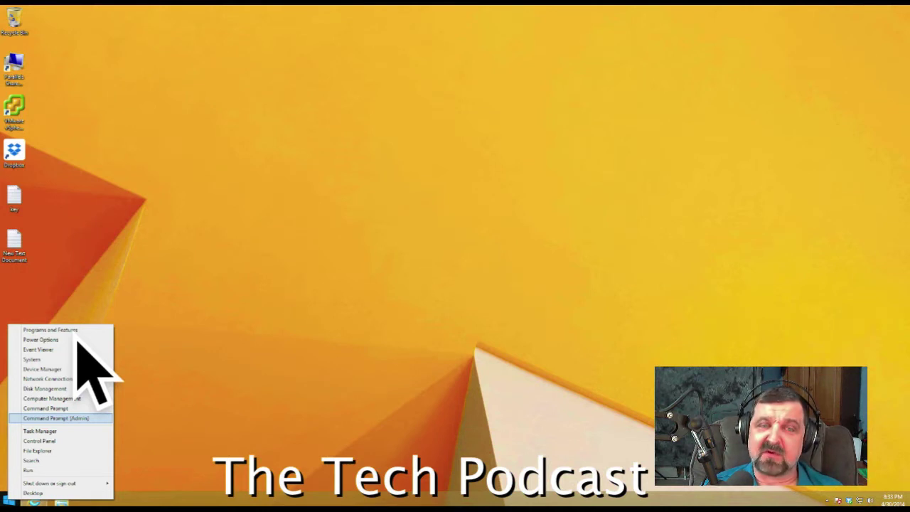
{"action": "key", "text": "Up"}
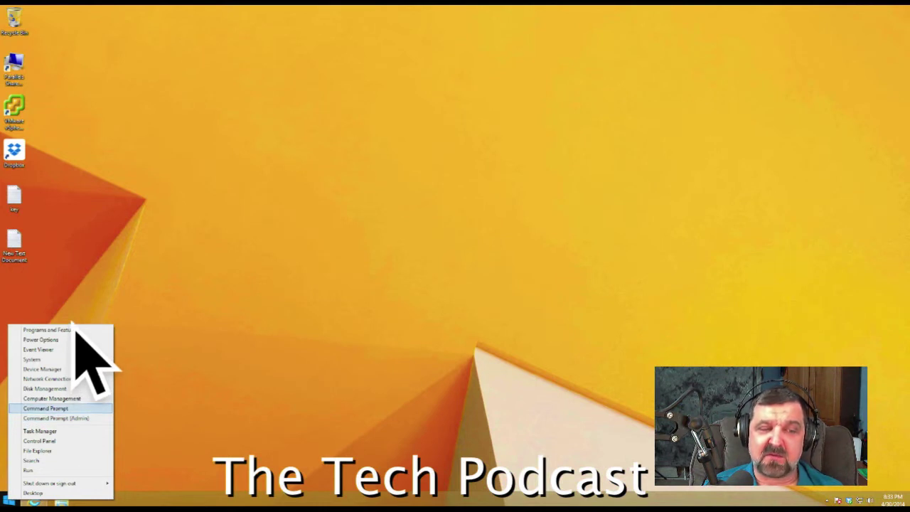
{"action": "key", "text": "Up"}
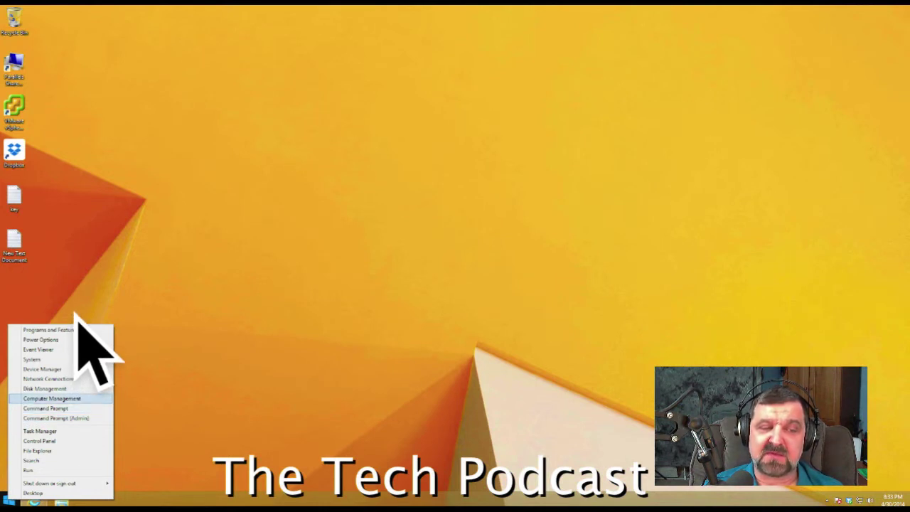
{"action": "key", "text": "Up"}
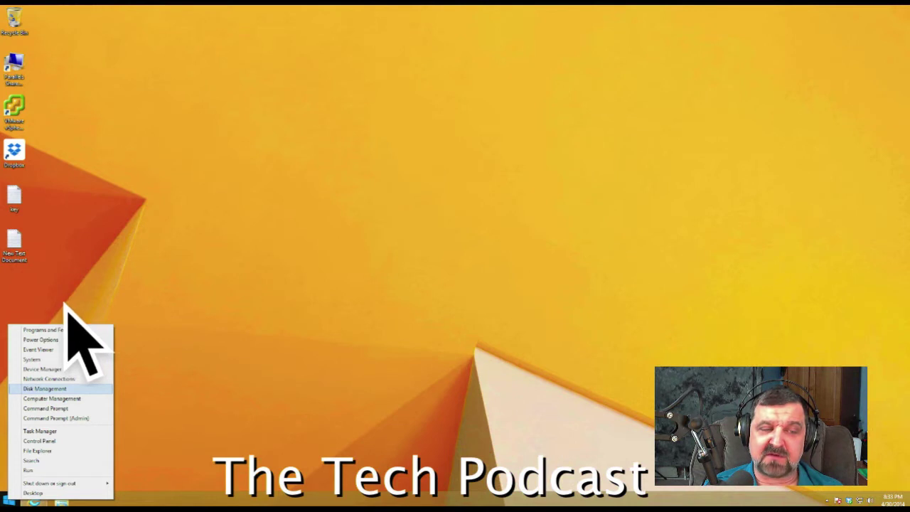
{"action": "key", "text": "Up"}
{"action": "key", "text": "Up"}
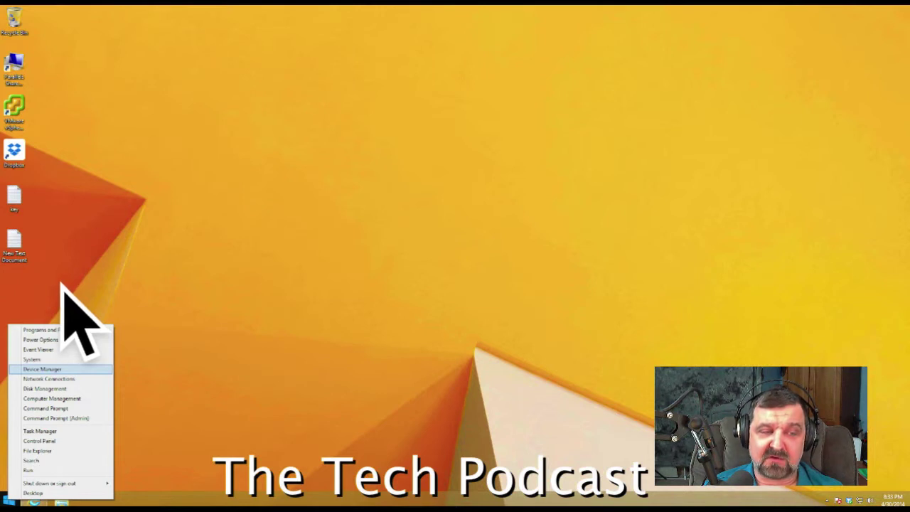
{"action": "key", "text": "Up"}
{"action": "key", "text": "Up"}
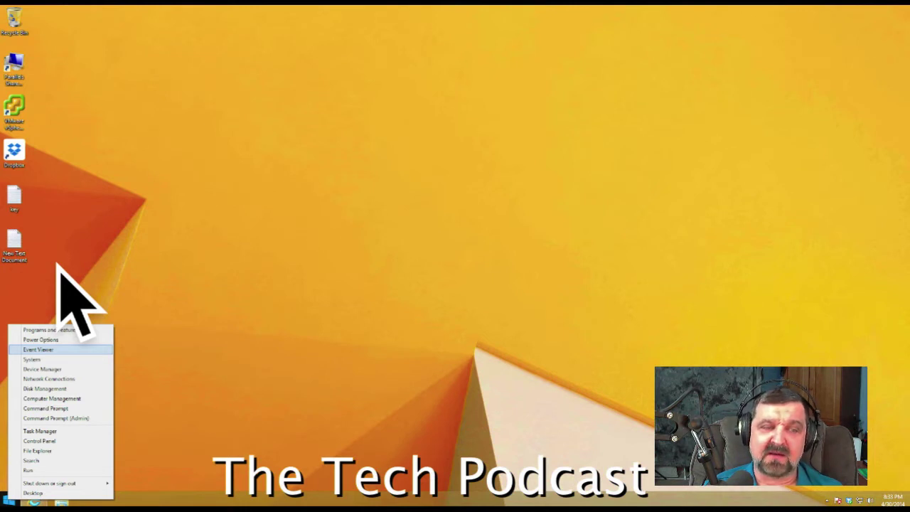
{"action": "key", "text": "Up"}
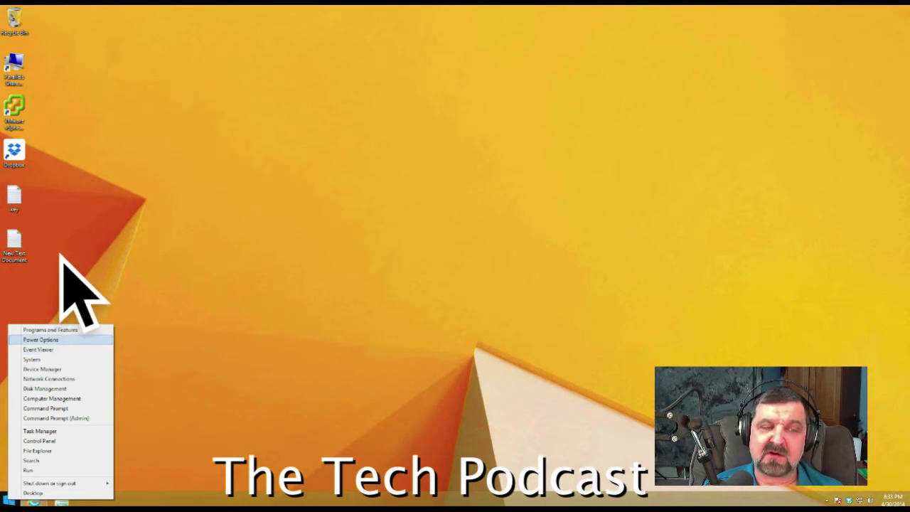
{"action": "key", "text": "Up"}
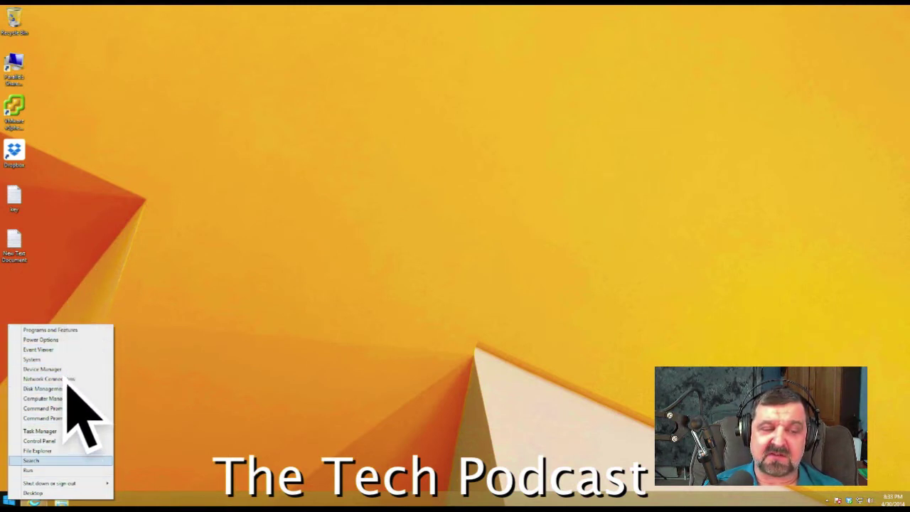
{"action": "left_click", "coordinate": [177, 332]}
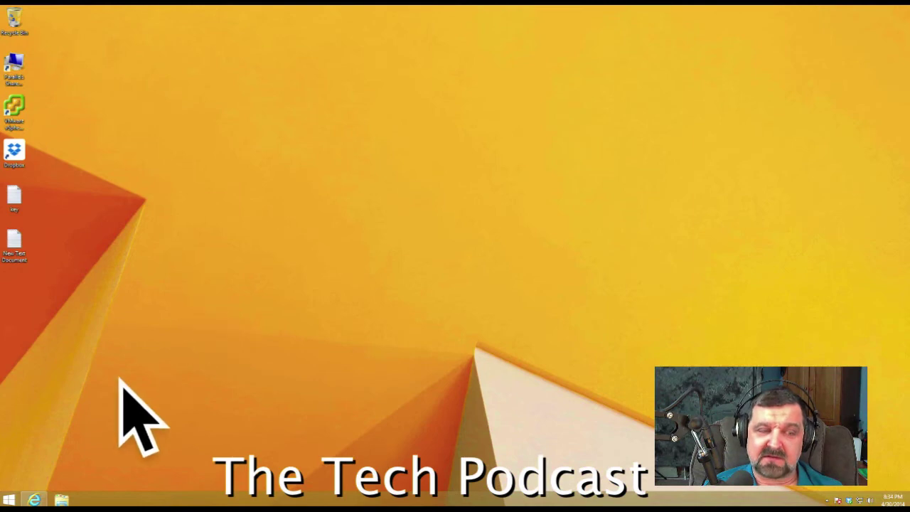
- Bring back the Classic Shell website and examine its Classic Start Menu and Classic Explorer features
{"action": "mouse_move", "coordinate": [34, 497]}
{"action": "left_click", "coordinate": [55, 413]}
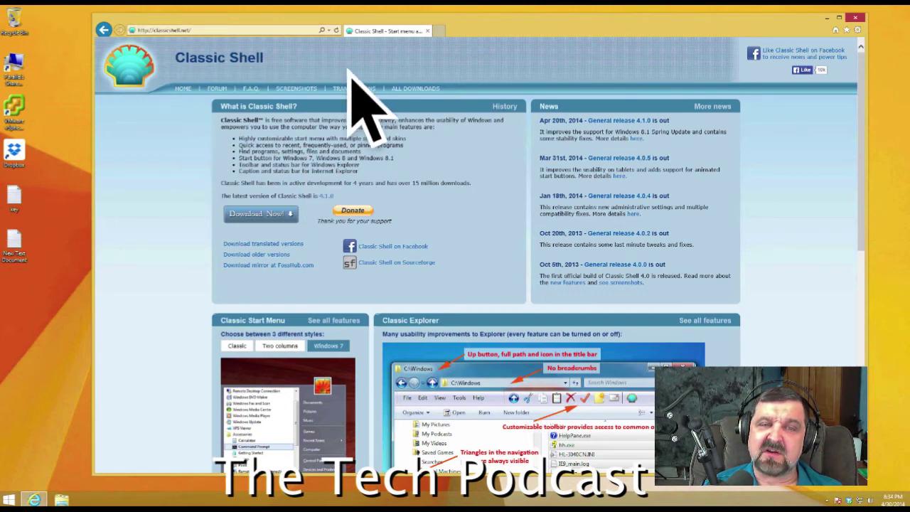
{"action": "scroll", "coordinate": [163, 186], "scroll_direction": "down", "scroll_amount": 5}
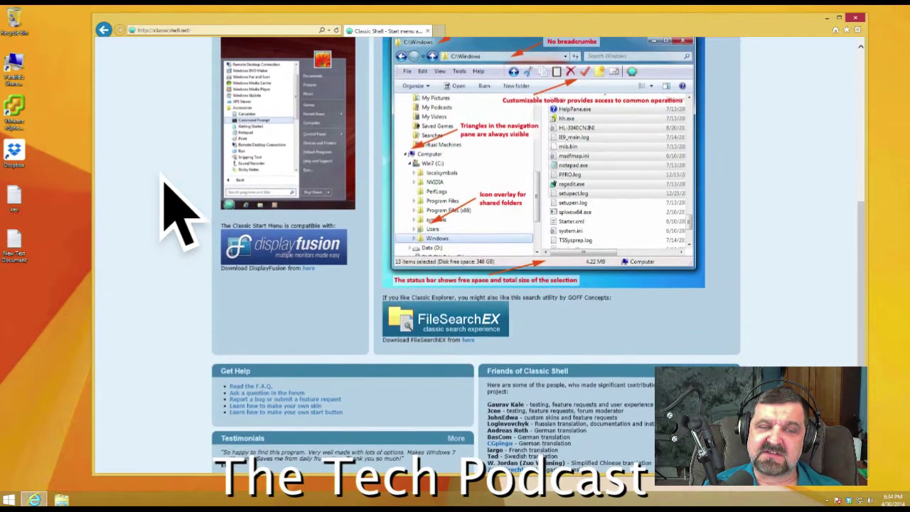
{"action": "scroll", "coordinate": [165, 181], "scroll_direction": "up", "scroll_amount": 3}
{"action": "scroll", "coordinate": [166, 181], "scroll_direction": "down", "scroll_amount": 1}
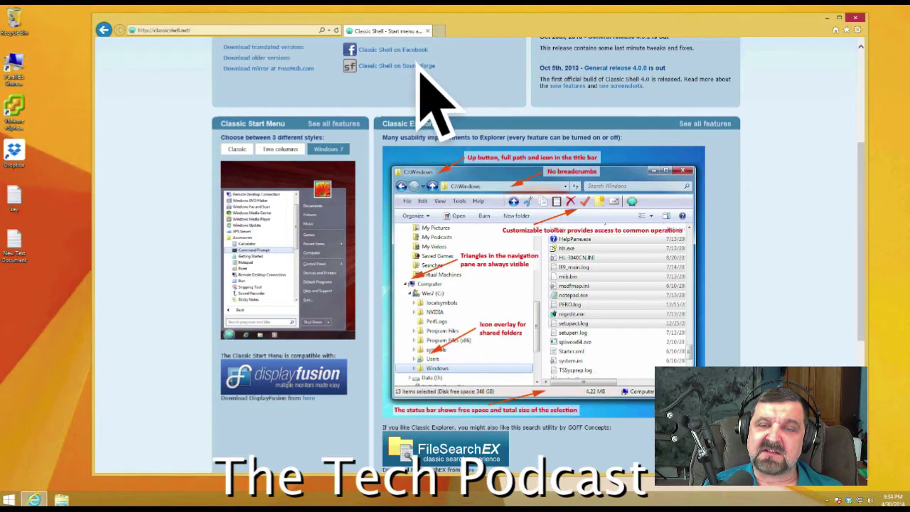
{"action": "scroll", "coordinate": [548, 192], "scroll_direction": "down", "scroll_amount": 4}
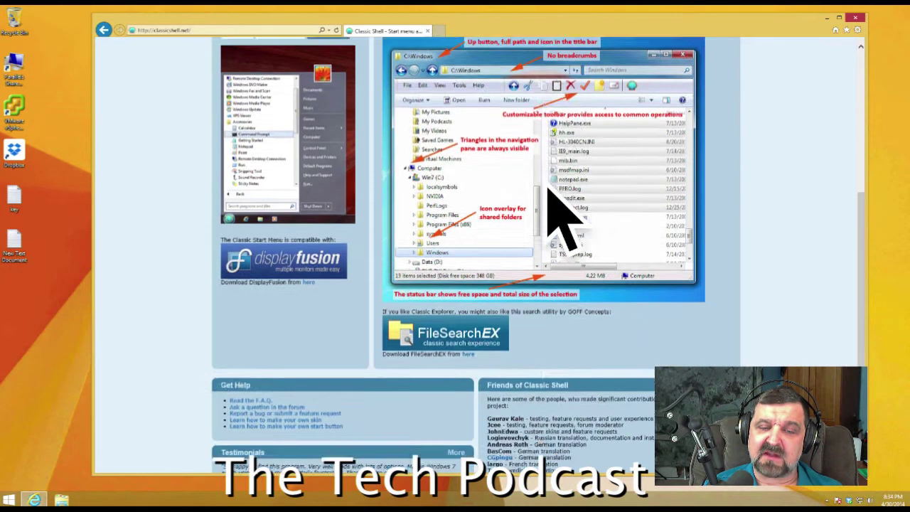
{"action": "scroll", "coordinate": [548, 204], "scroll_direction": "up", "scroll_amount": 3}
{"action": "scroll", "coordinate": [548, 193], "scroll_direction": "up", "scroll_amount": 2}
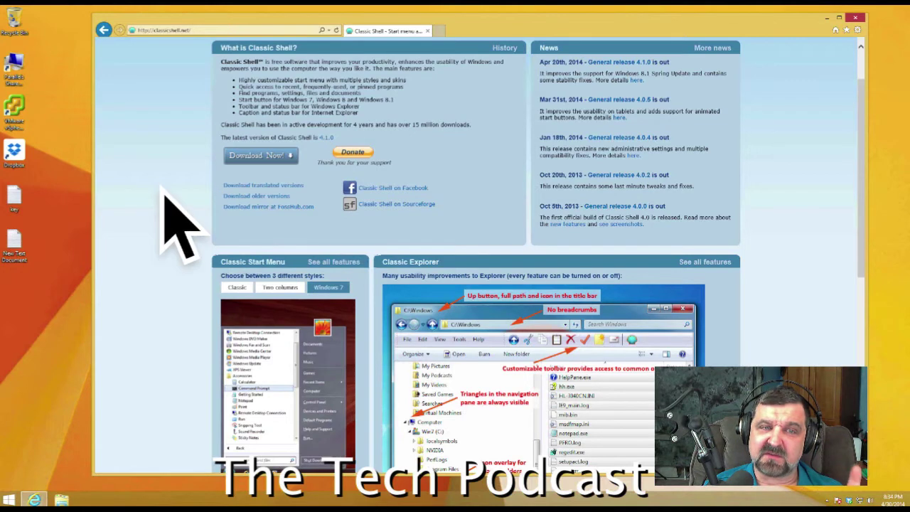
{"action": "scroll", "coordinate": [164, 194], "scroll_direction": "up", "scroll_amount": 1}
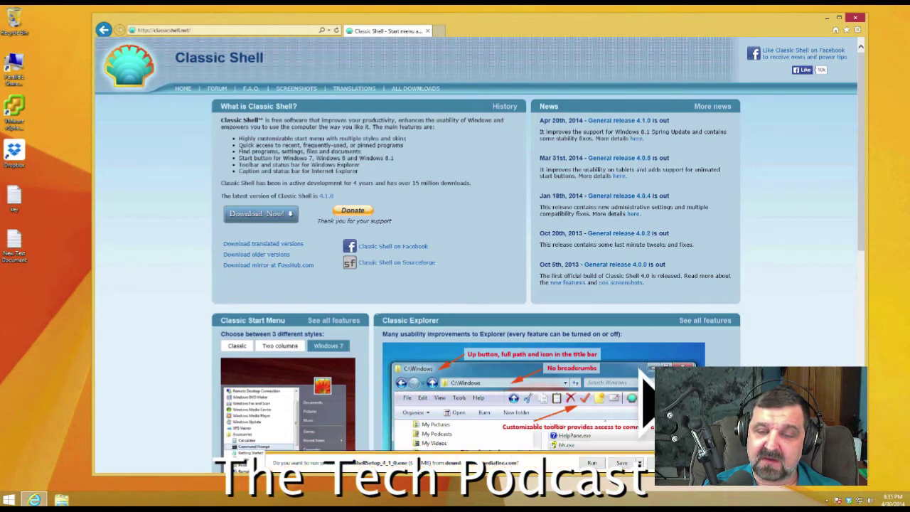
- Save the ClassicShellSetup_4_1_0 installer and show it in the Downloads folder, allowing the prl_updater_ctl connection request
{"action": "left_click", "coordinate": [621, 463]}
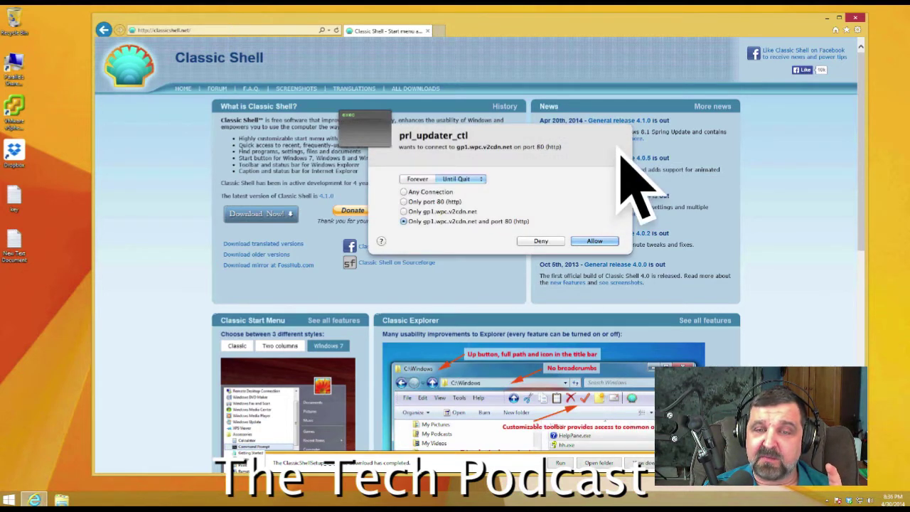
{"action": "key", "text": "Return"}
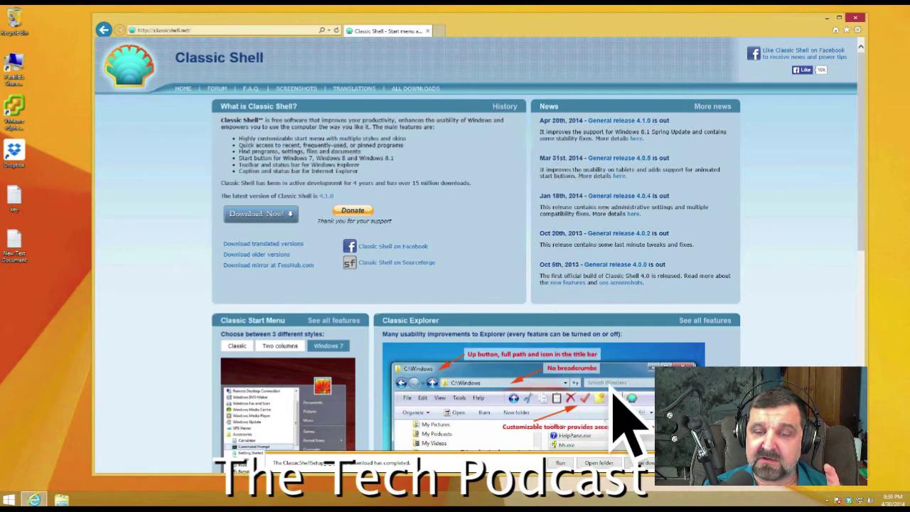
{"action": "left_click", "coordinate": [598, 463]}
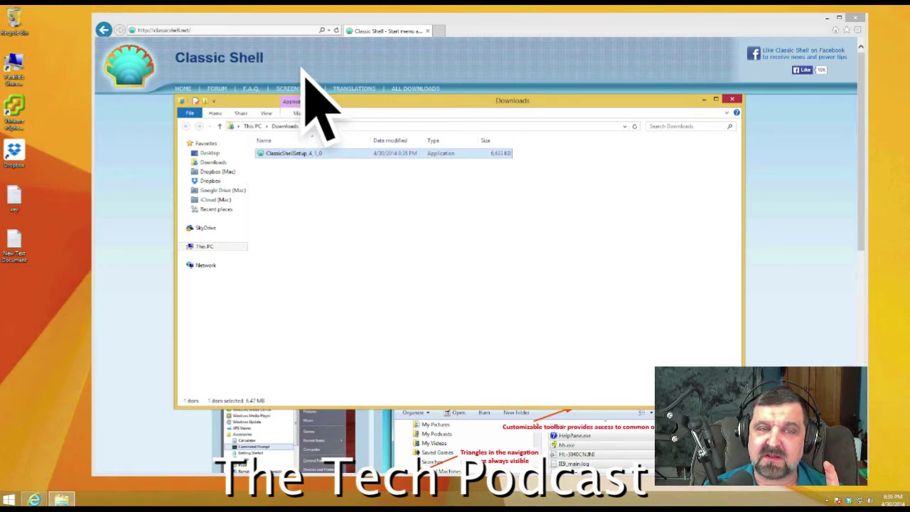
- Launch the ClassicShellSetup_4_1_0 installer, proceed past the welcome page and accept the license agreement
{"action": "key", "text": "shift+F10"}
{"action": "key", "text": "Return"}
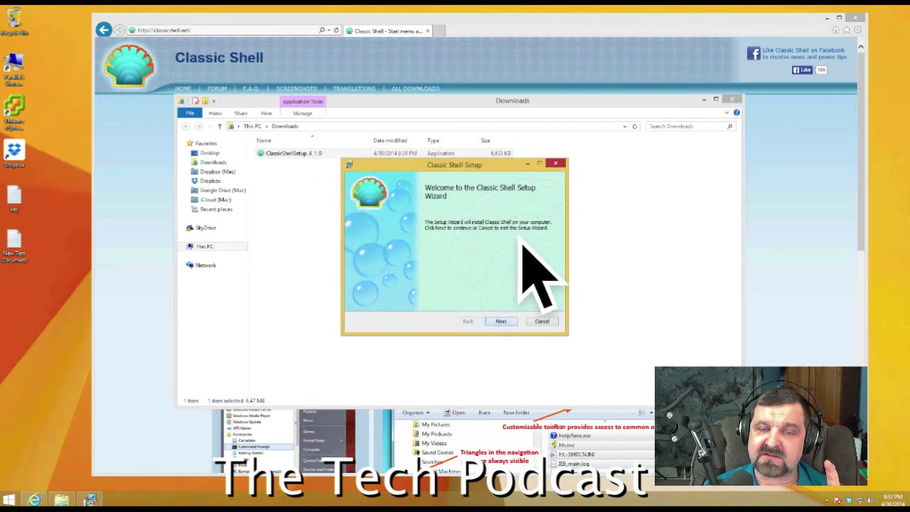
{"action": "key", "text": "Return"}
{"action": "key", "text": "alt+a"}
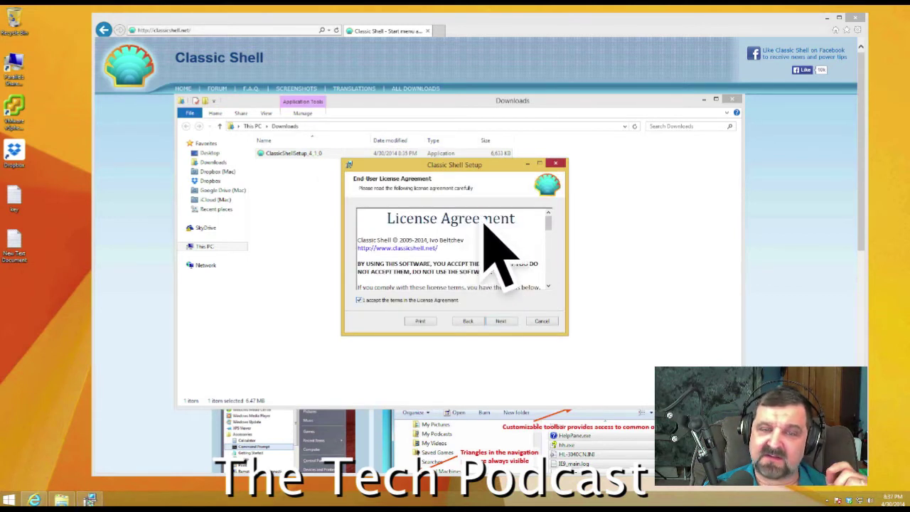
{"action": "scroll", "coordinate": [568, 168], "scroll_direction": "down", "scroll_amount": 8}
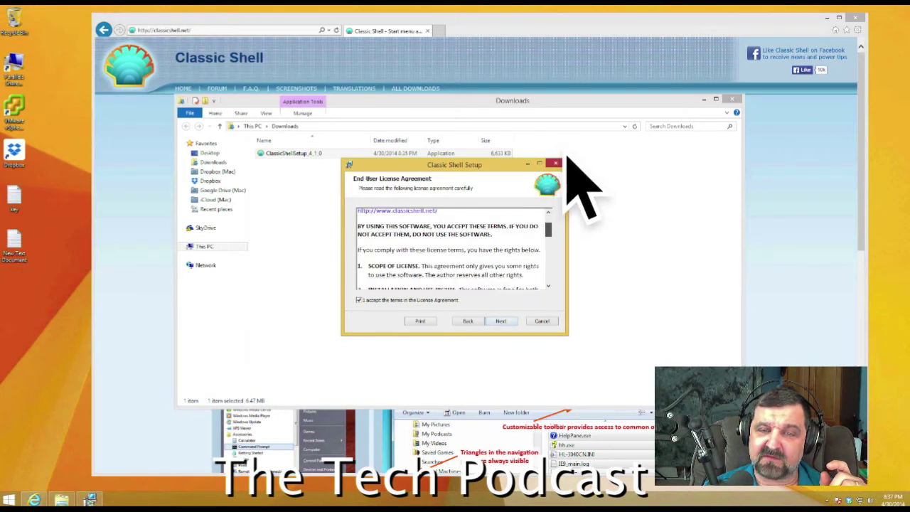
{"action": "key", "text": "Return"}
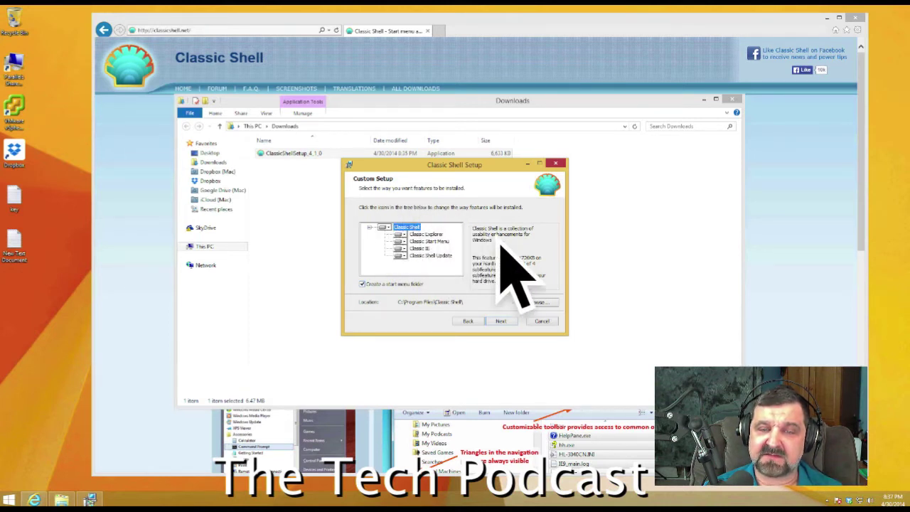
- Install Classic Shell with the default features, allow it to make changes, finish the wizard and close the Downloads window
{"action": "key", "text": "Return"}
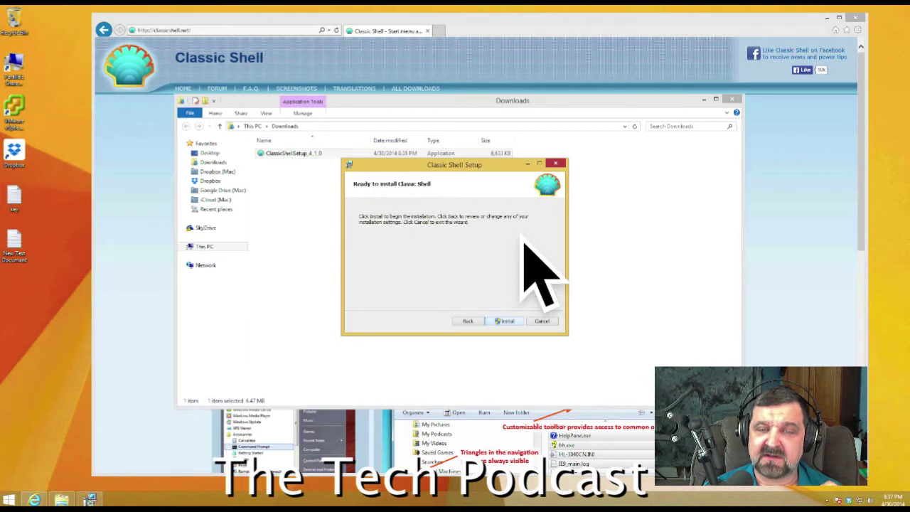
{"action": "key", "text": "Return"}
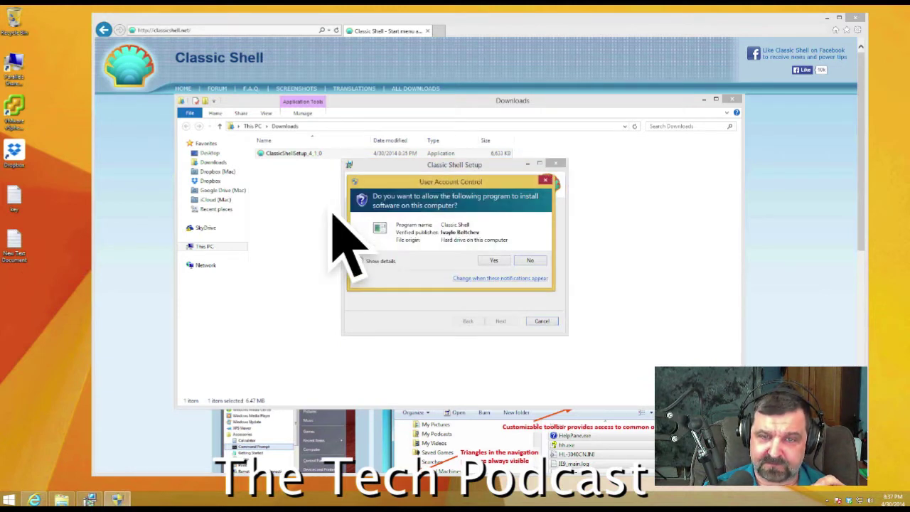
{"action": "left_click", "coordinate": [493, 260]}
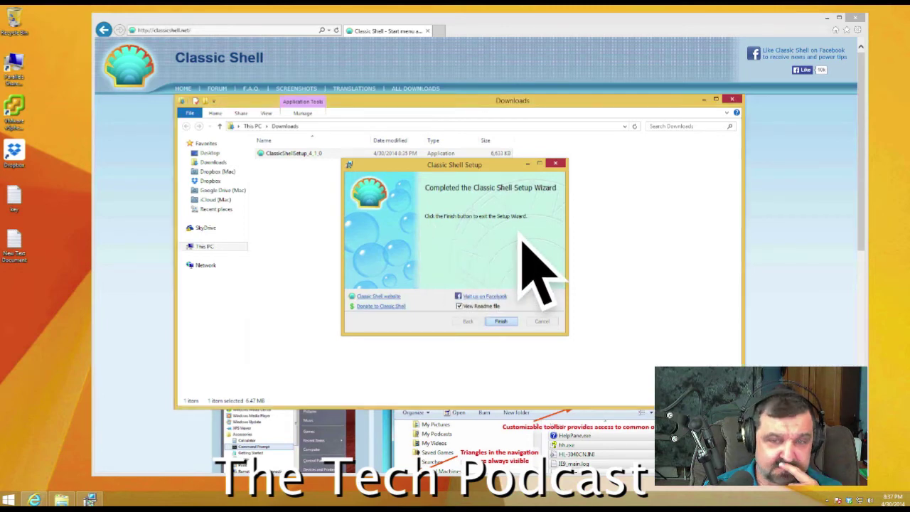
{"action": "key", "text": "Return"}
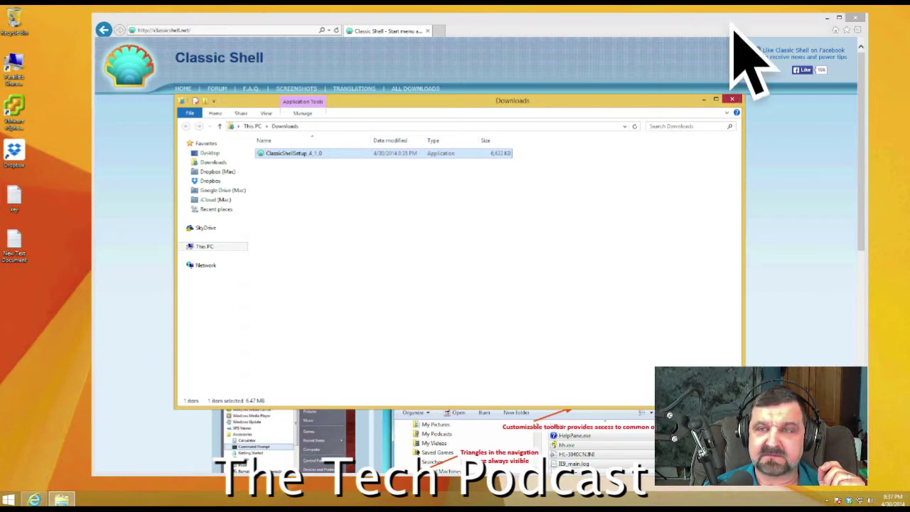
{"action": "left_click", "coordinate": [732, 99]}
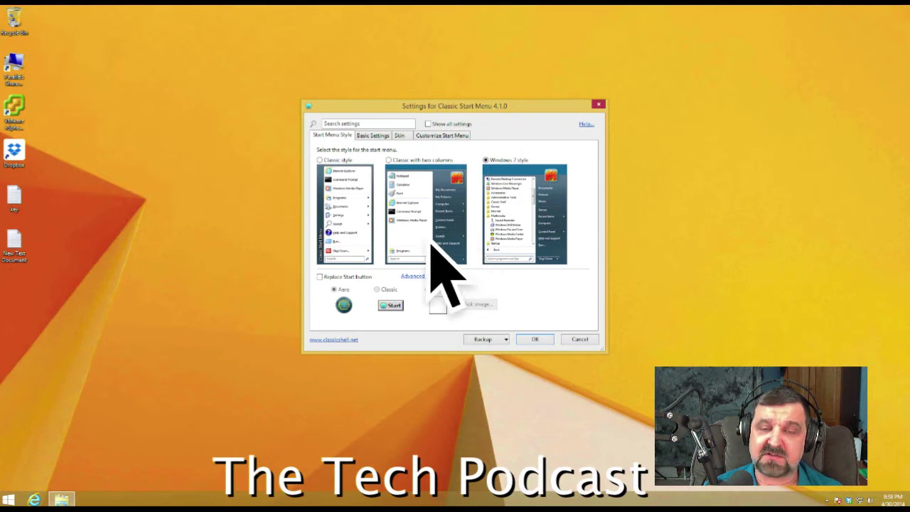
- Accept the Windows 7 style in the Classic Start Menu settings and view the Start menu it gives
{"action": "key", "text": "Return"}
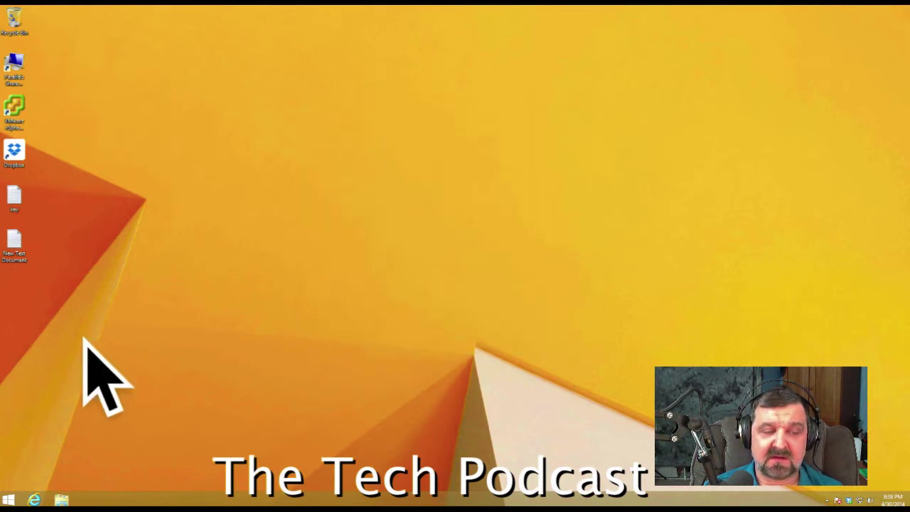
{"action": "key", "text": "super"}
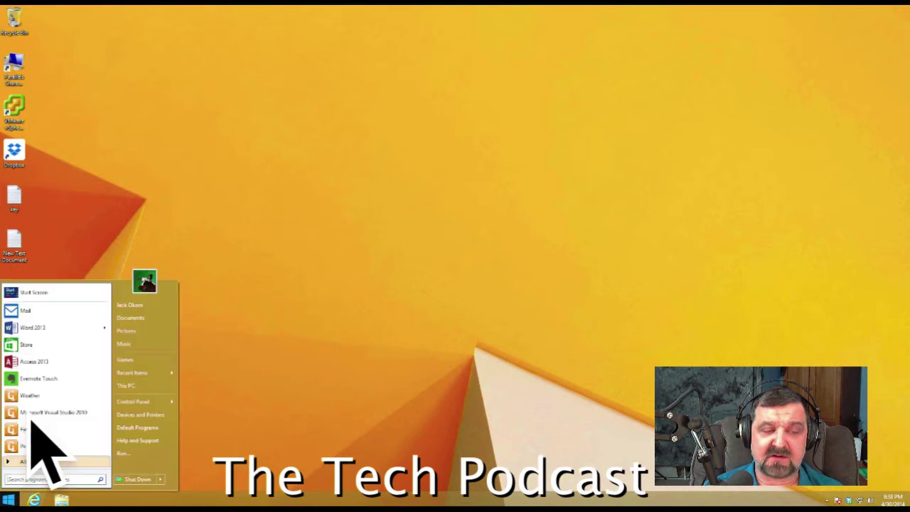
{"action": "key", "text": "Escape"}
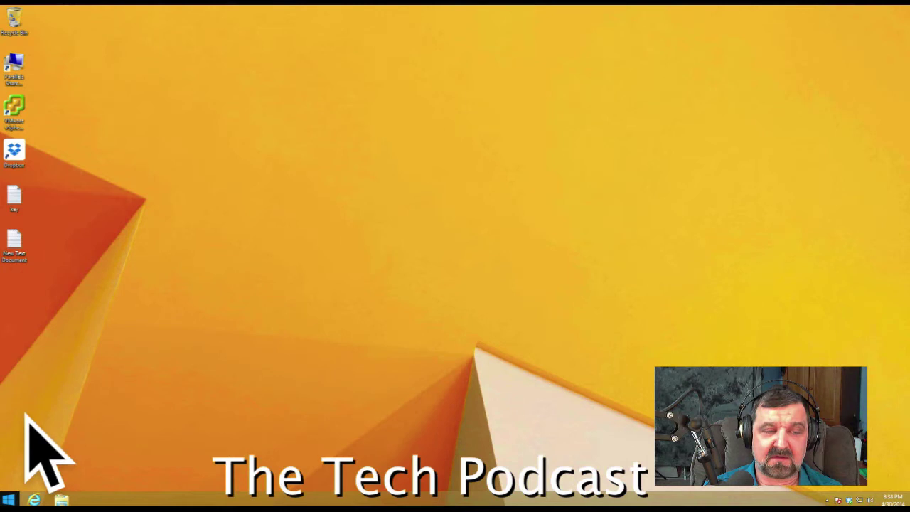
- List all programs in the Start menu, expand the Microsoft Office 2013 folder and close the menu
{"action": "key", "text": "super"}
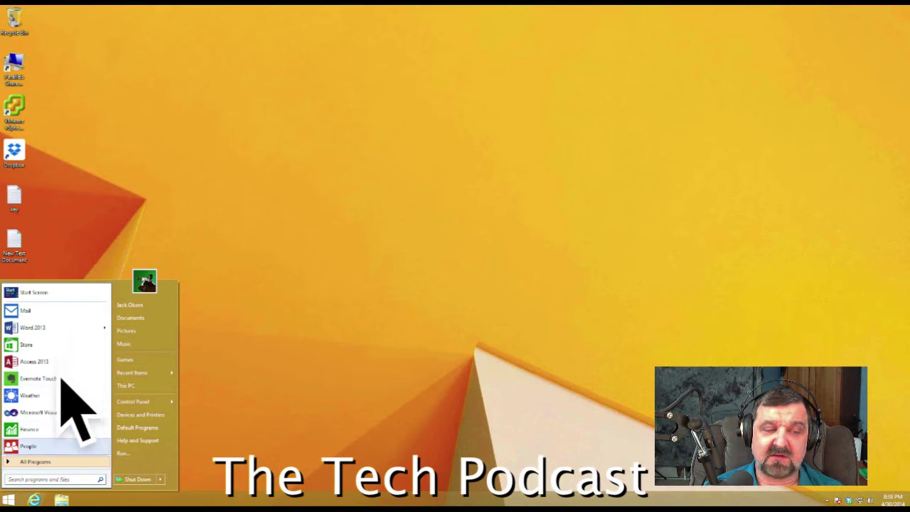
{"action": "left_click", "coordinate": [58, 461]}
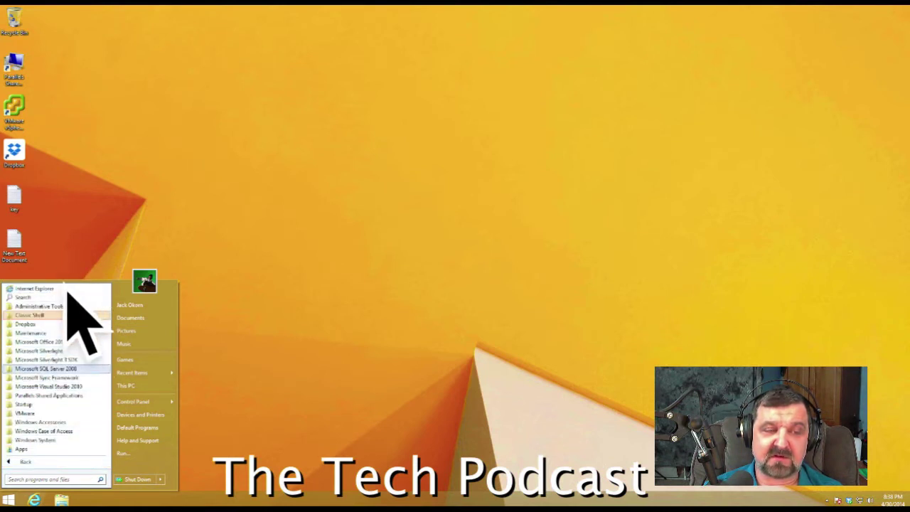
{"action": "left_click", "coordinate": [57, 341]}
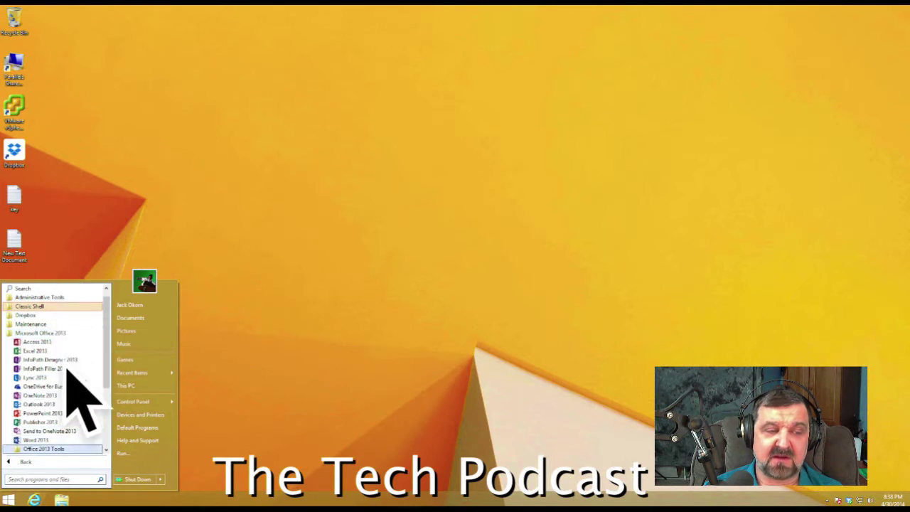
{"action": "left_click", "coordinate": [239, 262]}
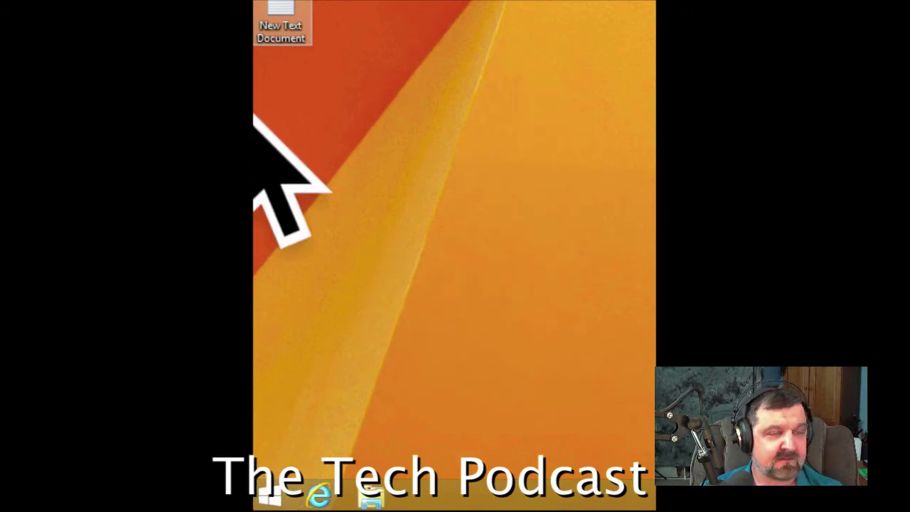
- Look over the Start menu's Recent Items, This PC and Control Panel entries, then dismiss the menu
{"action": "key", "text": "super"}
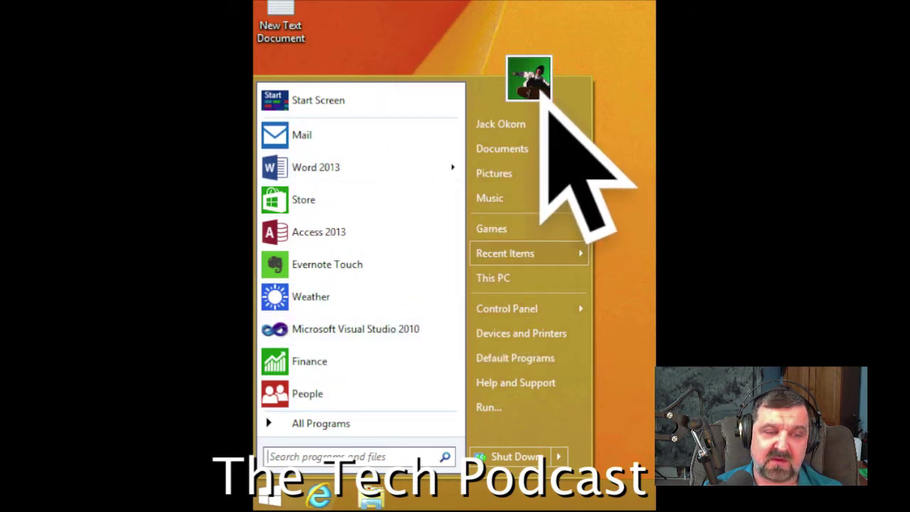
{"action": "mouse_move", "coordinate": [533, 253]}
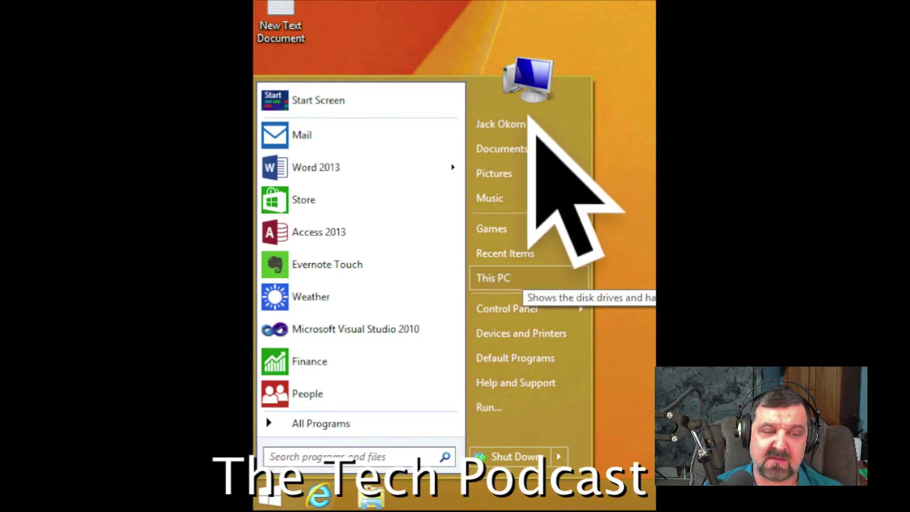
{"action": "mouse_move", "coordinate": [526, 309]}
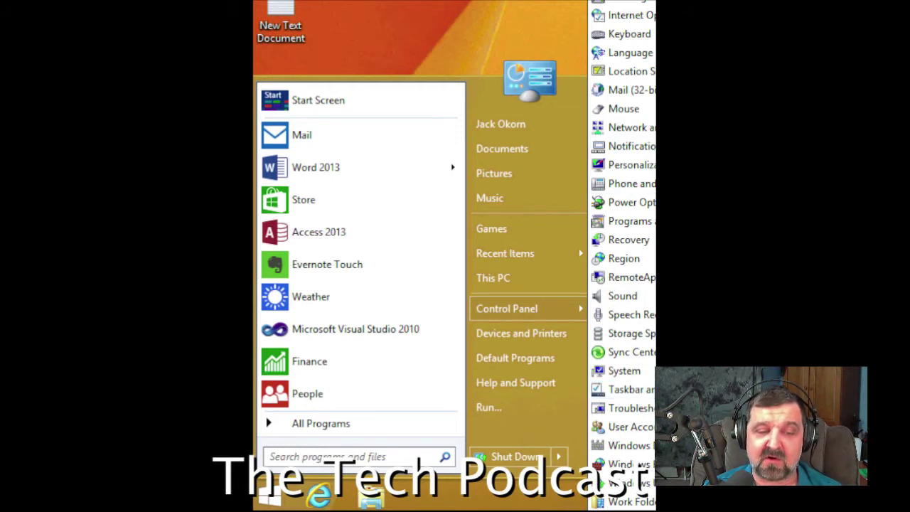
{"action": "left_click", "coordinate": [650, 213]}
- Open the Classic Start Menu settings and replace the Windows Start button with the Aero-style one
{"action": "right_click", "coordinate": [275, 495]}
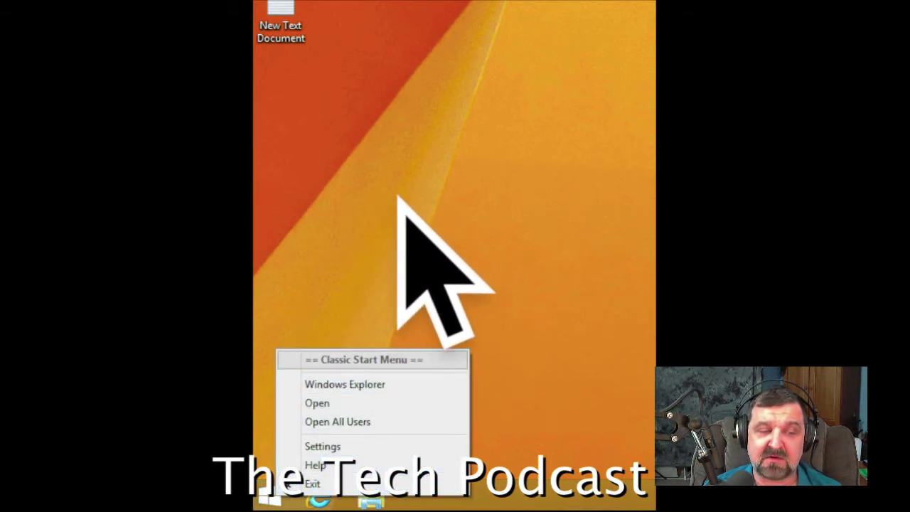
{"action": "key", "text": "Down"}
{"action": "key", "text": "Down"}
{"action": "key", "text": "Down"}
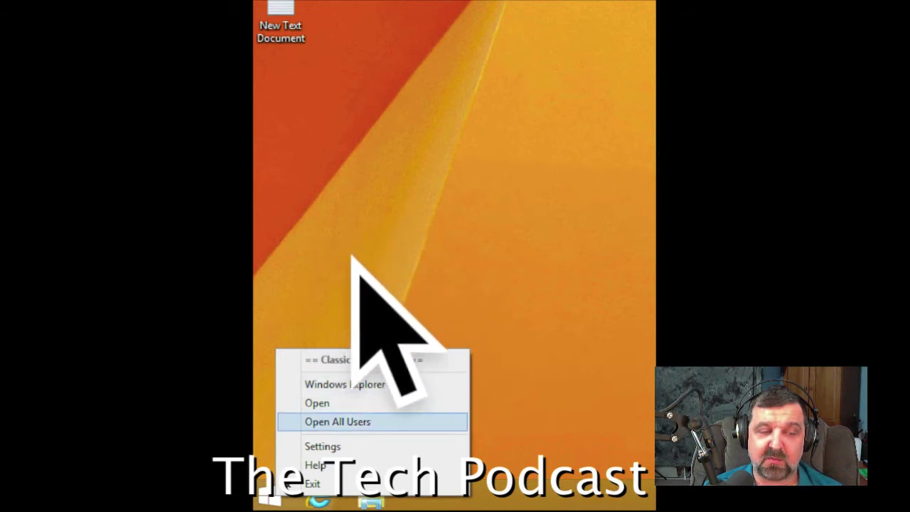
{"action": "key", "text": "Down"}
{"action": "key", "text": "Return"}
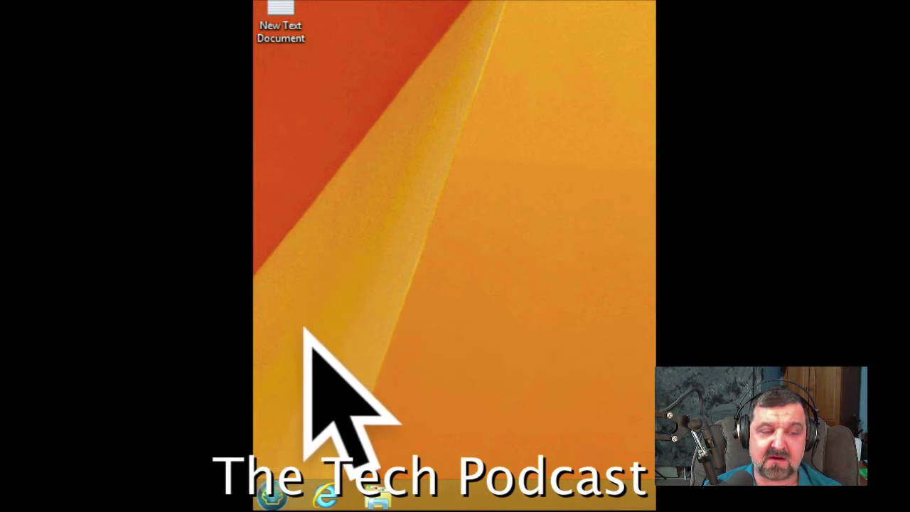
- Open the Start menu from the Aero-style button and go to the Microsoft Office 2013 folder among all programs
{"action": "left_click", "coordinate": [271, 496]}
{"action": "left_click", "coordinate": [270, 495]}
{"action": "left_click", "coordinate": [271, 495]}
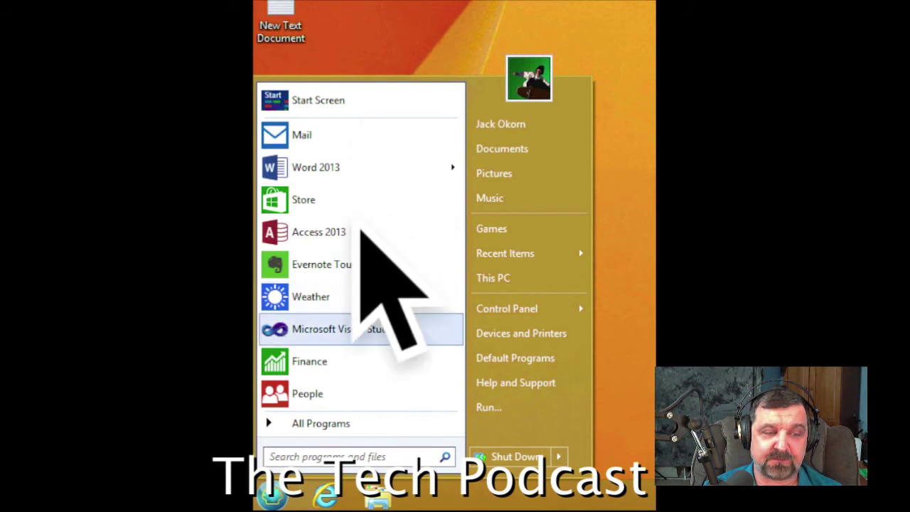
{"action": "left_click", "coordinate": [355, 422]}
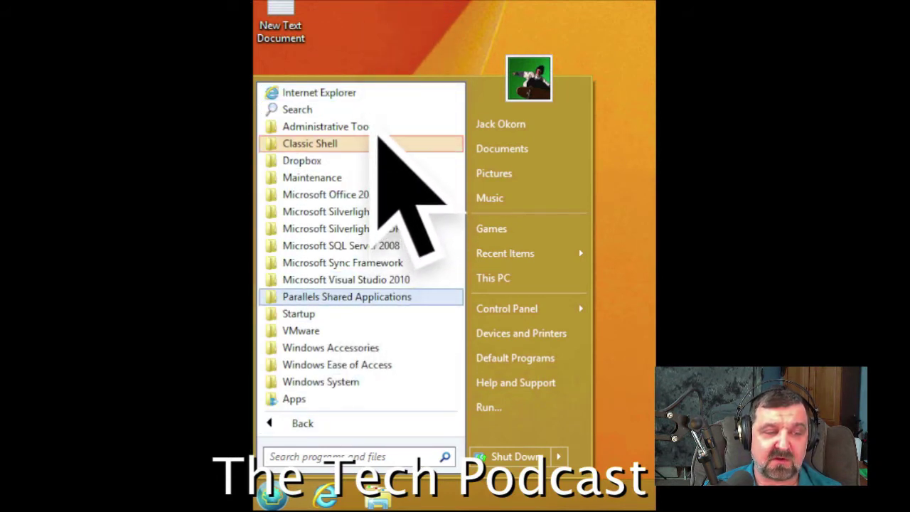
{"action": "left_click", "coordinate": [376, 279]}
{"action": "left_click", "coordinate": [375, 279]}
{"action": "key", "text": "Up"}
{"action": "key", "text": "Up"}
{"action": "key", "text": "Up"}
{"action": "key", "text": "Up"}
{"action": "key", "text": "Up"}
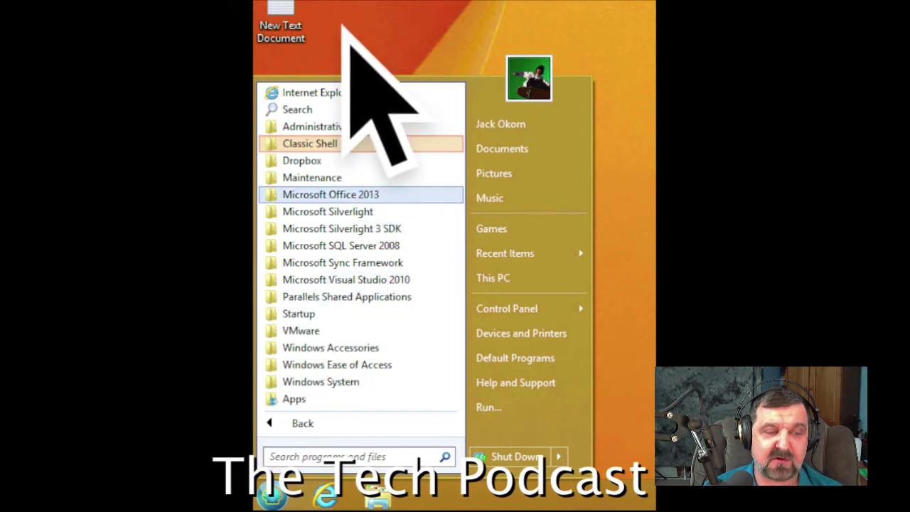
- Expand the Microsoft Office 2013 folder, look through its applications and close the Start menu
{"action": "key", "text": "Right"}
{"action": "key", "text": "Up"}
{"action": "key", "text": "Up"}
{"action": "key", "text": "Up"}
{"action": "key", "text": "Up"}
{"action": "key", "text": "Down"}
{"action": "key", "text": "Down"}
{"action": "key", "text": "Down"}
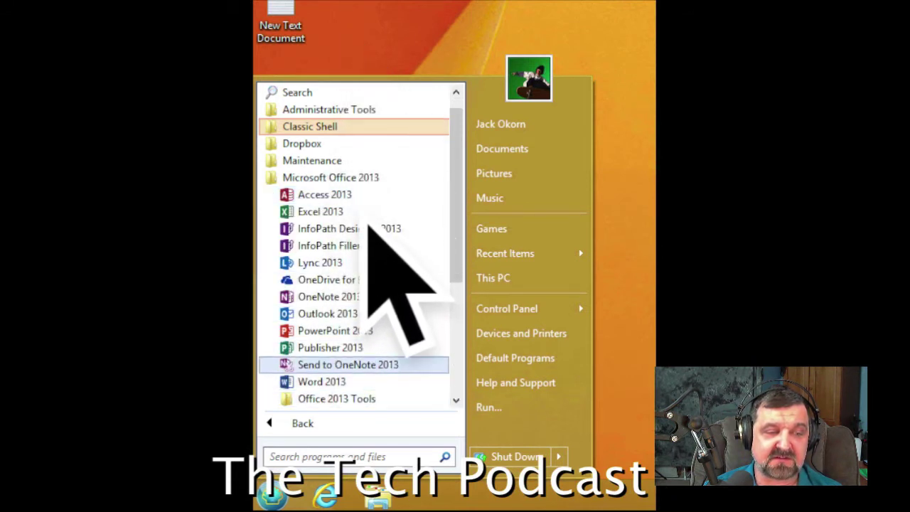
{"action": "key", "text": "Up"}
{"action": "key", "text": "Down"}
{"action": "key", "text": "Down"}
{"action": "key", "text": "Escape"}
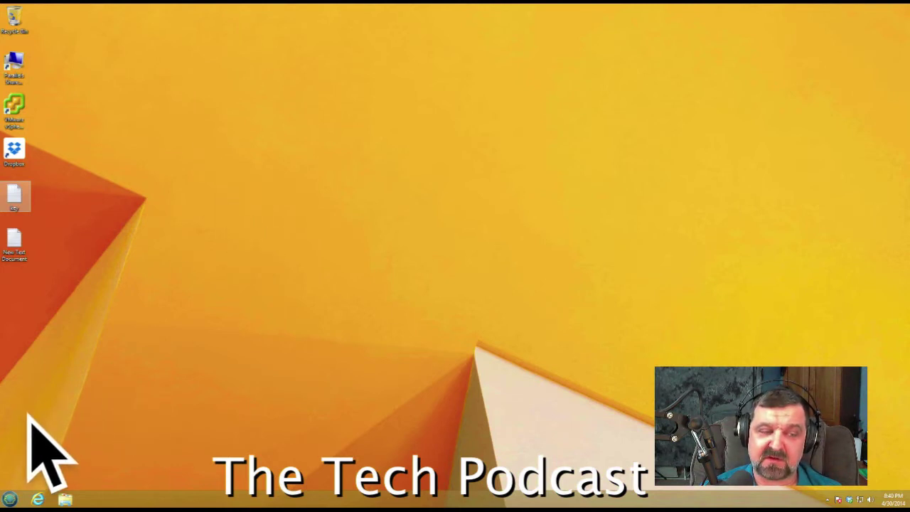
- Open Windows Firewall from the Start menu's Control Panel list and move its window slightly higher on the desktop
{"action": "key", "text": "super"}
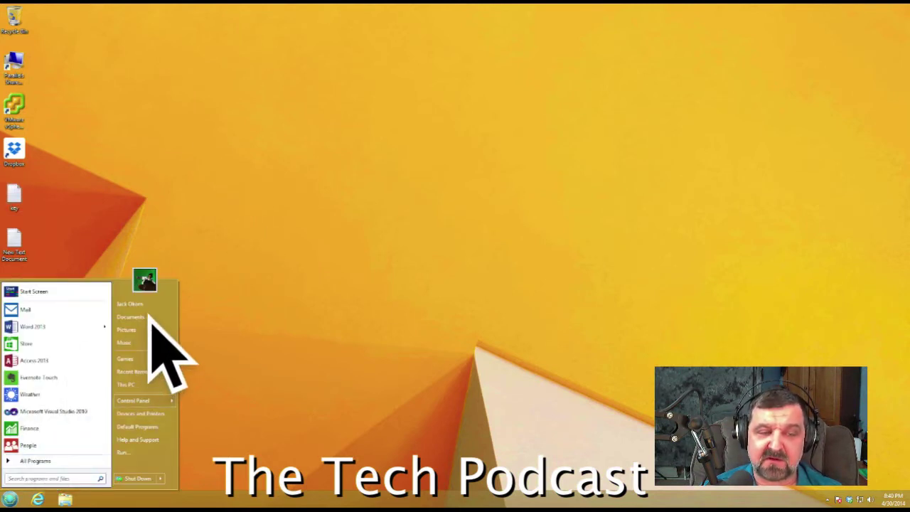
{"action": "mouse_move", "coordinate": [145, 400]}
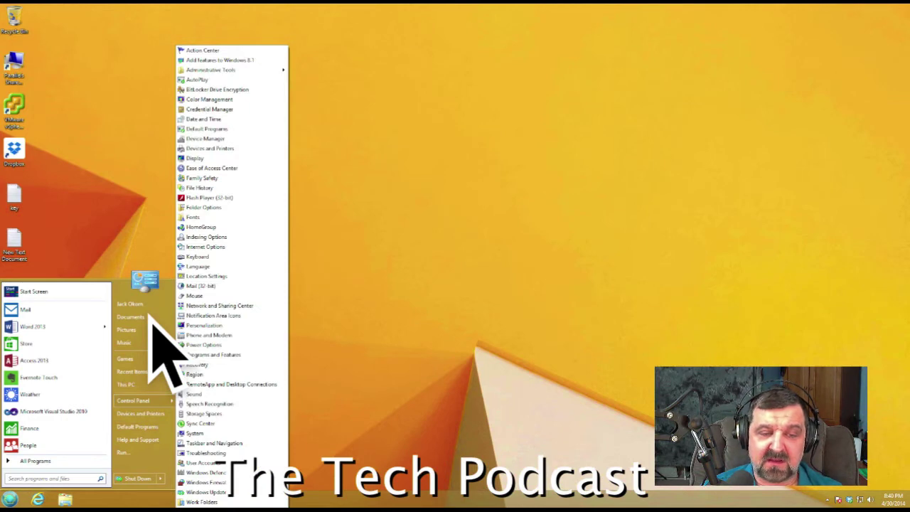
{"action": "left_click", "coordinate": [220, 405]}
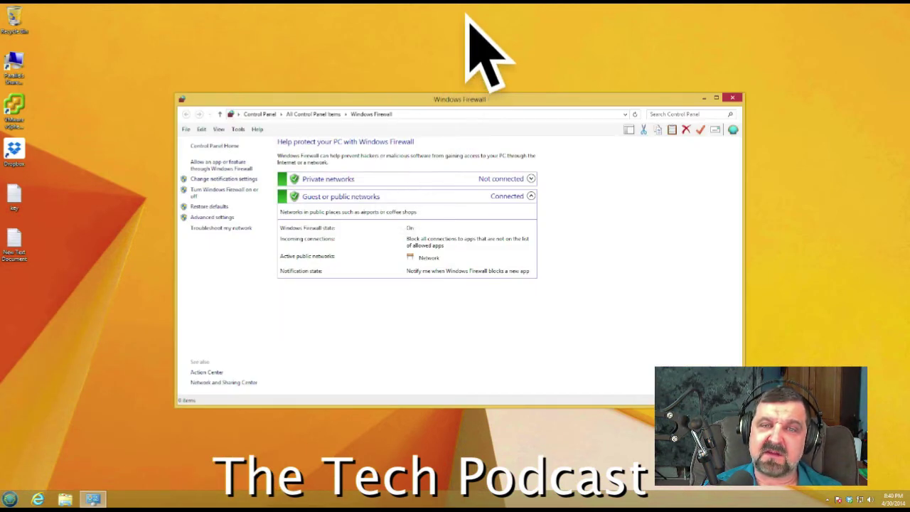
{"action": "left_click_drag", "start_coordinate": [467, 14], "coordinate": [471, 4]}
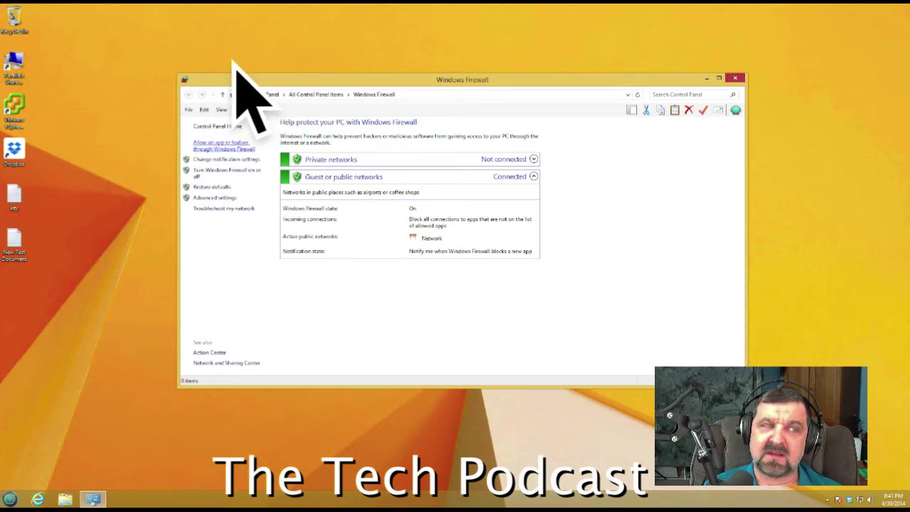
- Examine the list of apps and features allowed to communicate through Windows Firewall without changing any of them
{"action": "left_click", "coordinate": [223, 145]}
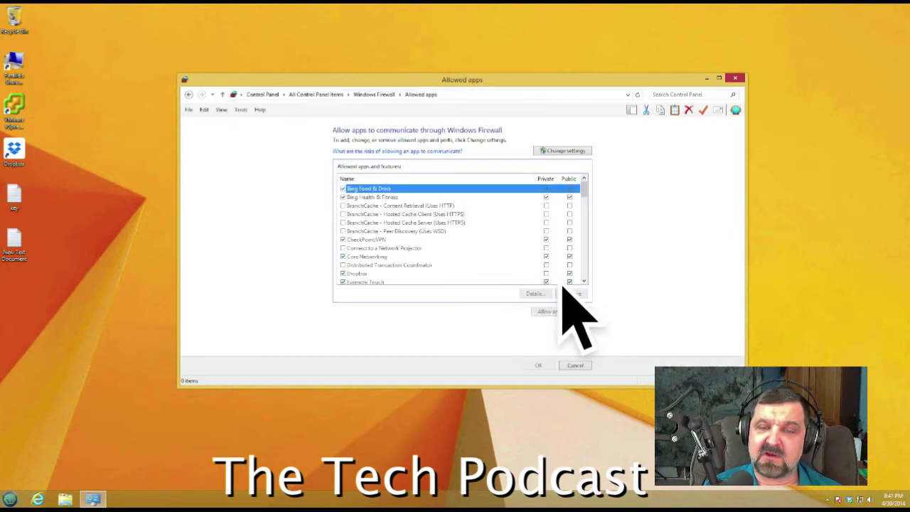
{"action": "left_click", "coordinate": [575, 365]}
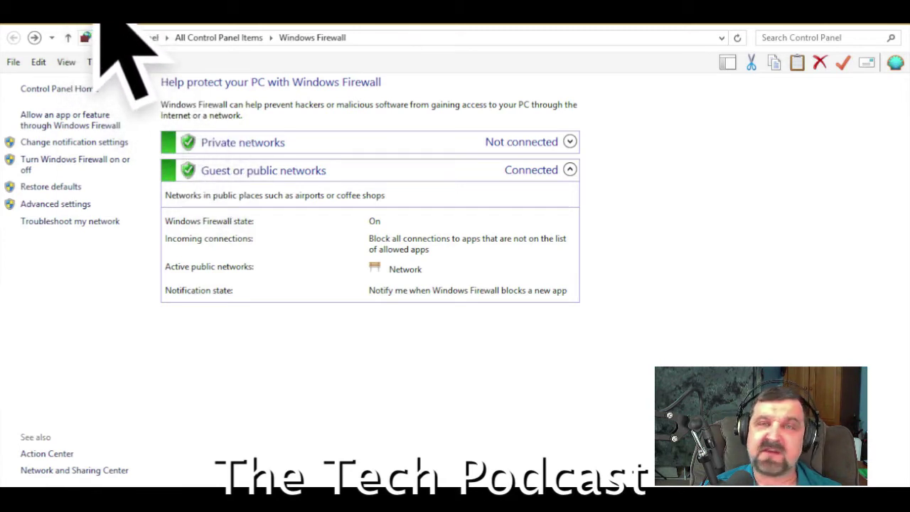
{"action": "left_click", "coordinate": [70, 120]}
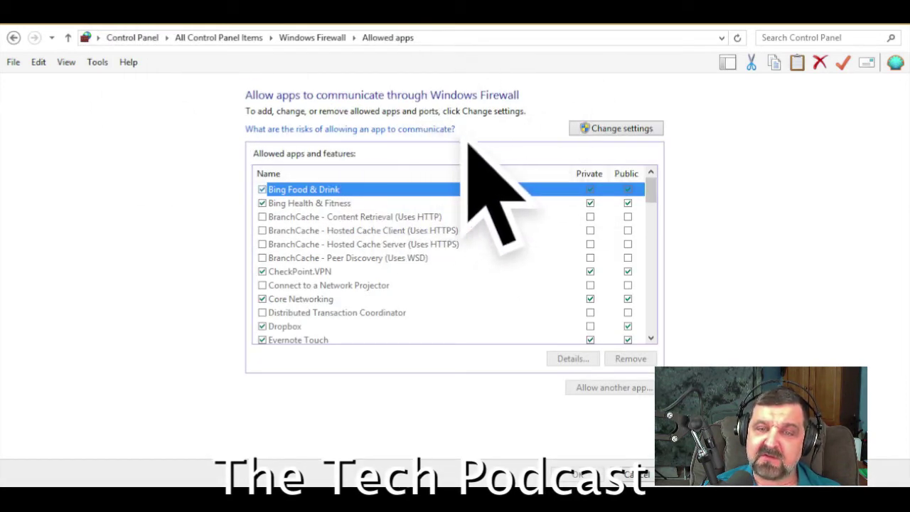
{"action": "scroll", "coordinate": [682, 69], "scroll_direction": "down", "scroll_amount": 2}
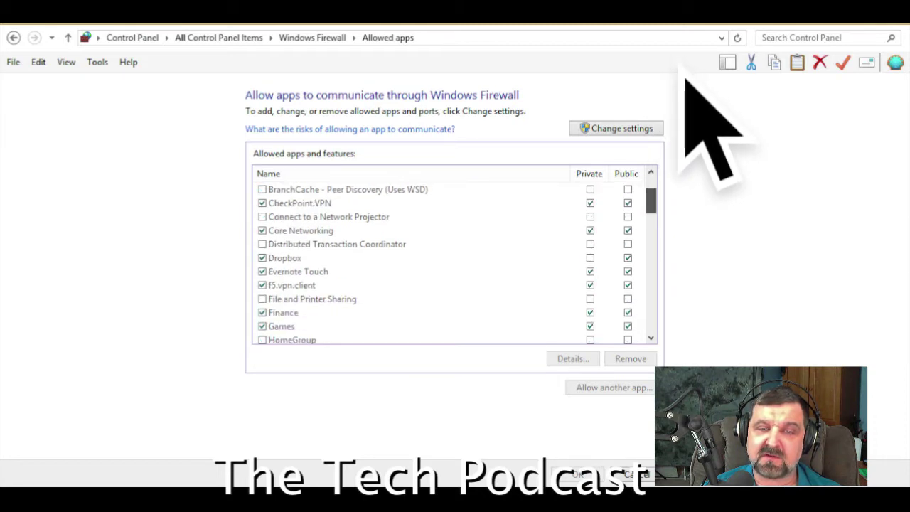
- View the description of the File and Printer Sharing feature in the allowed apps list, and close it
{"action": "left_click", "coordinate": [355, 258]}
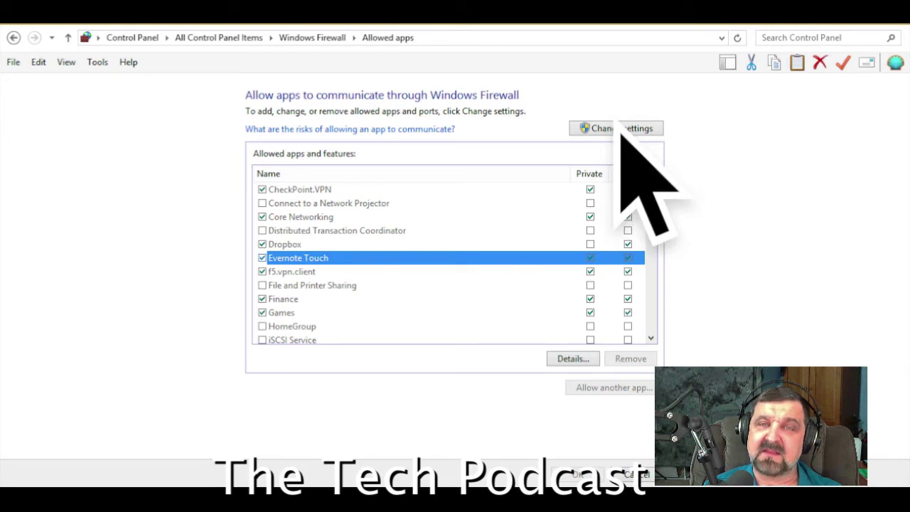
{"action": "left_click", "coordinate": [384, 285]}
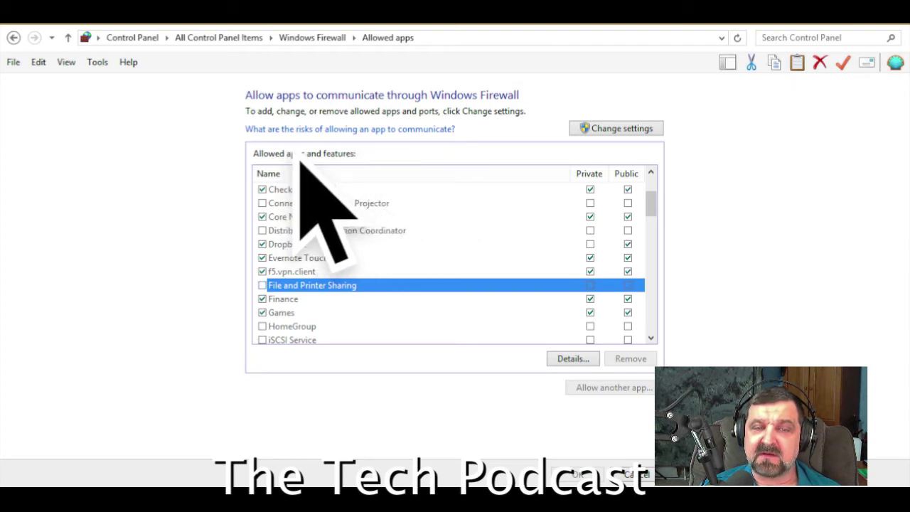
{"action": "double_click", "coordinate": [334, 285]}
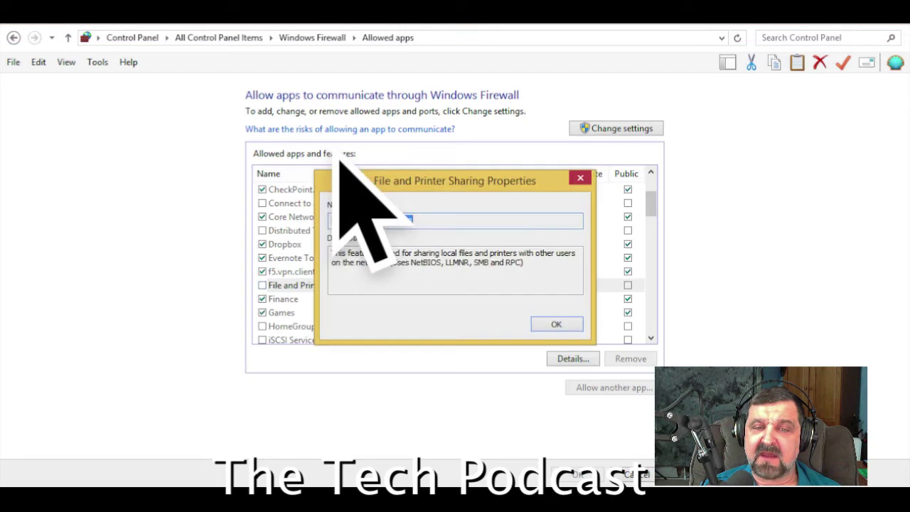
{"action": "left_click", "coordinate": [579, 178]}
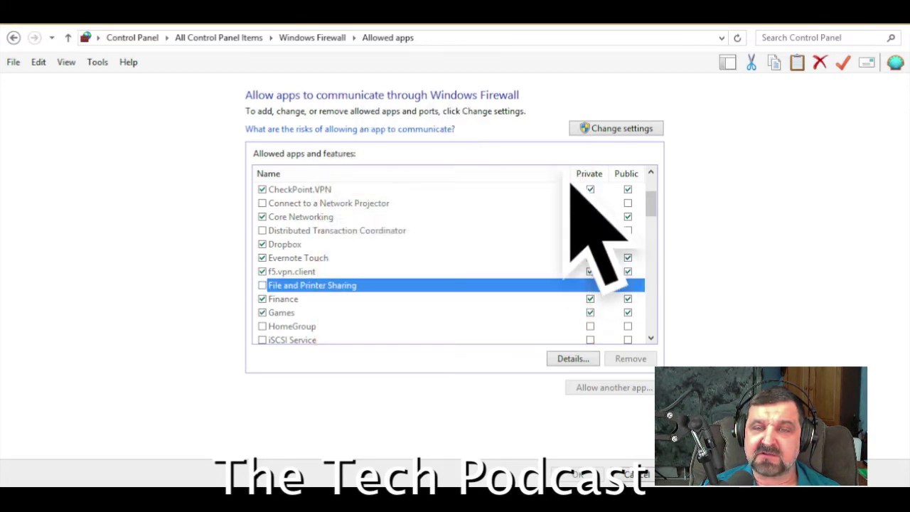
- Unlock the allowed apps settings and enable File and Printer Sharing for private networks only, leaving public networks off
{"action": "left_click", "coordinate": [617, 129]}
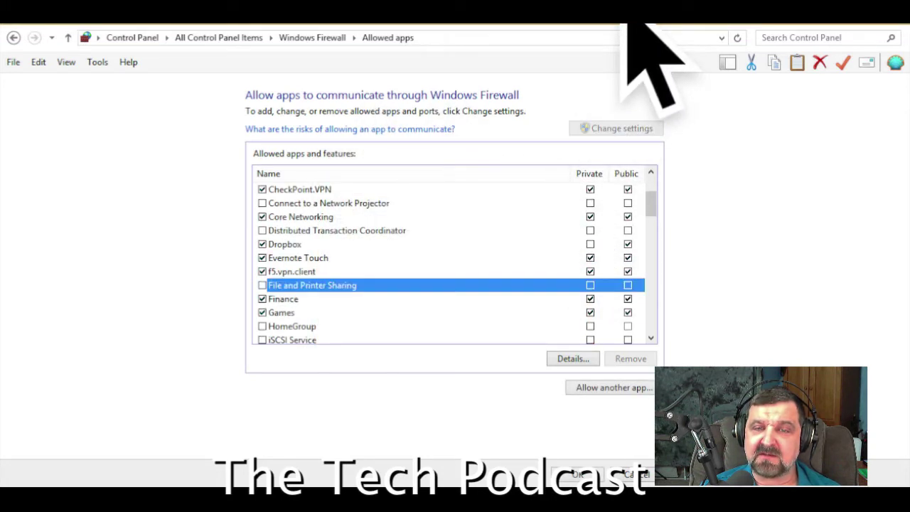
{"action": "left_click", "coordinate": [262, 285]}
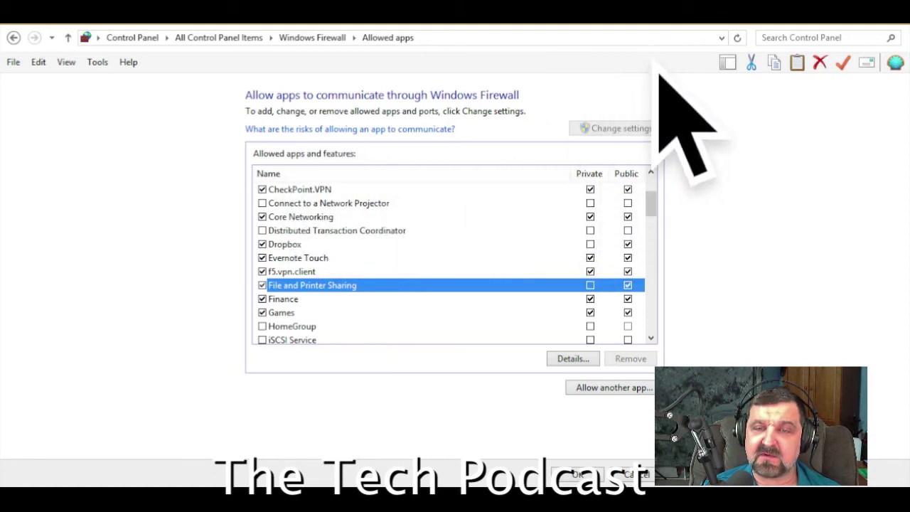
{"action": "left_click", "coordinate": [627, 285]}
{"action": "left_click", "coordinate": [590, 285]}
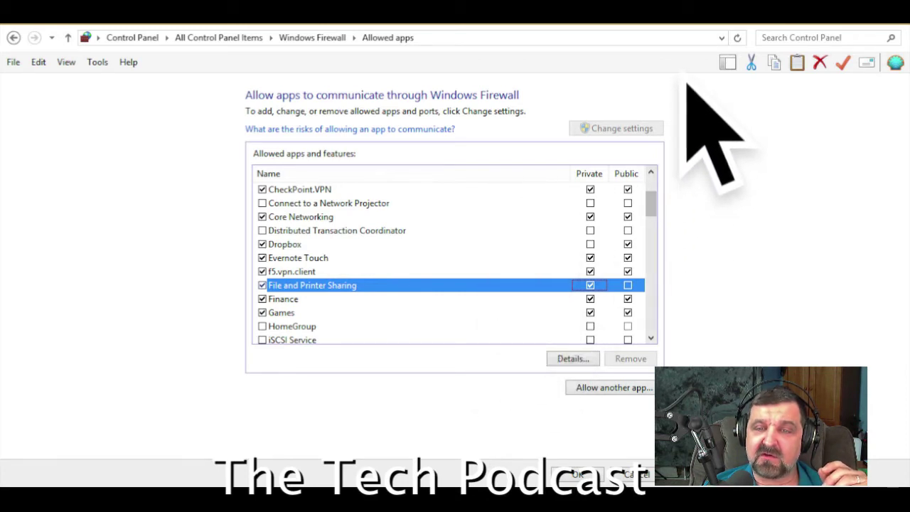
- Look further down the allowed apps list past Remote Desktop and return to the main Windows Firewall page
{"action": "scroll", "coordinate": [688, 100], "scroll_direction": "down", "scroll_amount": 3}
{"action": "scroll", "coordinate": [684, 109], "scroll_direction": "down", "scroll_amount": 2}
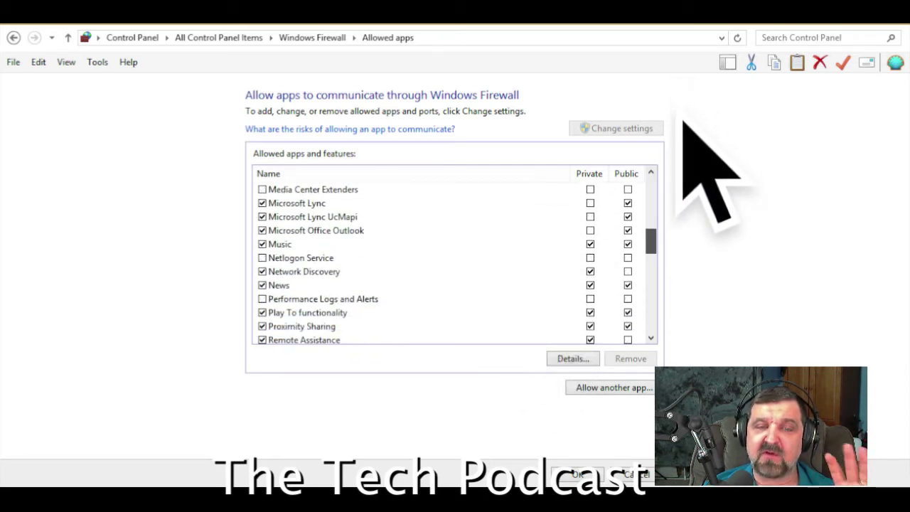
{"action": "scroll", "coordinate": [682, 124], "scroll_direction": "down", "scroll_amount": 2}
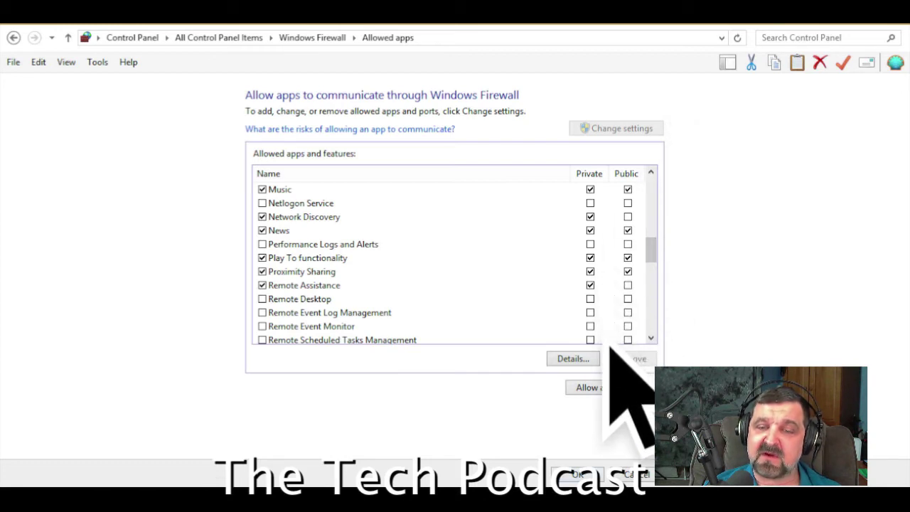
{"action": "key", "text": "alt+Left"}
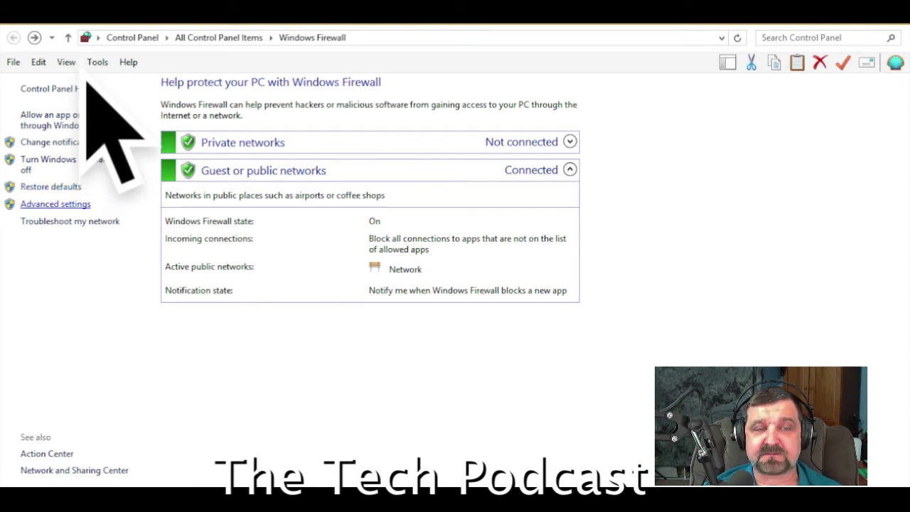
- Open the firewall's advanced settings, review inbound, outbound and connection security rules plus monitoring, and close that window
{"action": "left_click", "coordinate": [55, 204]}
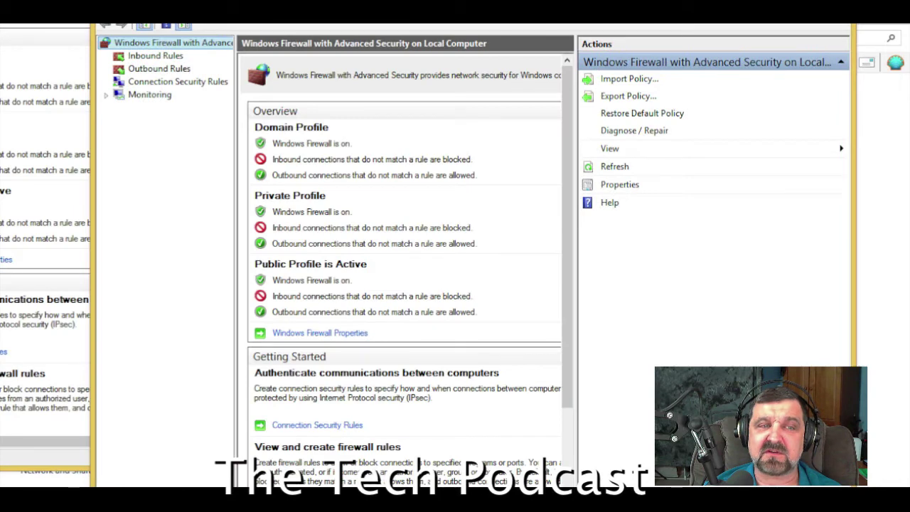
{"action": "mouse_move", "coordinate": [473, 7]}
{"action": "left_mouse_down"}
{"action": "mouse_move", "coordinate": [121, 2]}
{"action": "mouse_move", "coordinate": [486, 3]}
{"action": "mouse_move", "coordinate": [467, 1]}
{"action": "left_mouse_up"}
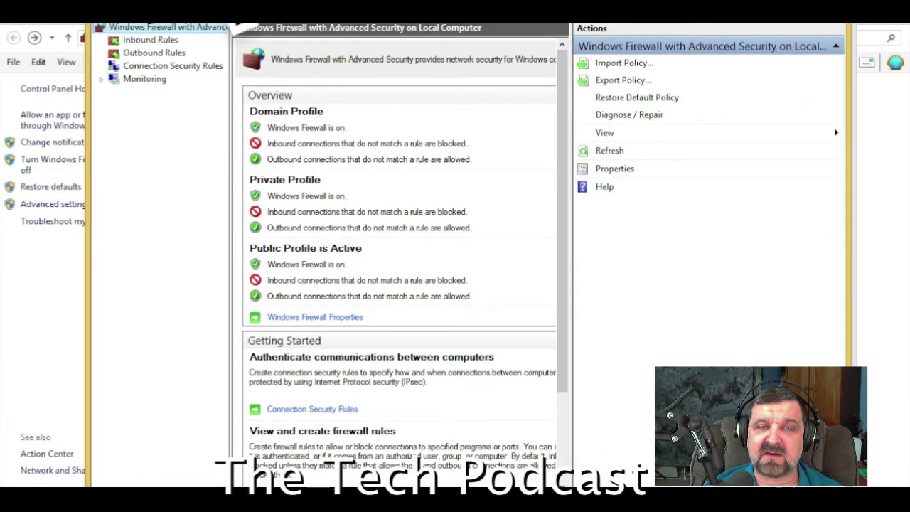
{"action": "left_click", "coordinate": [150, 39]}
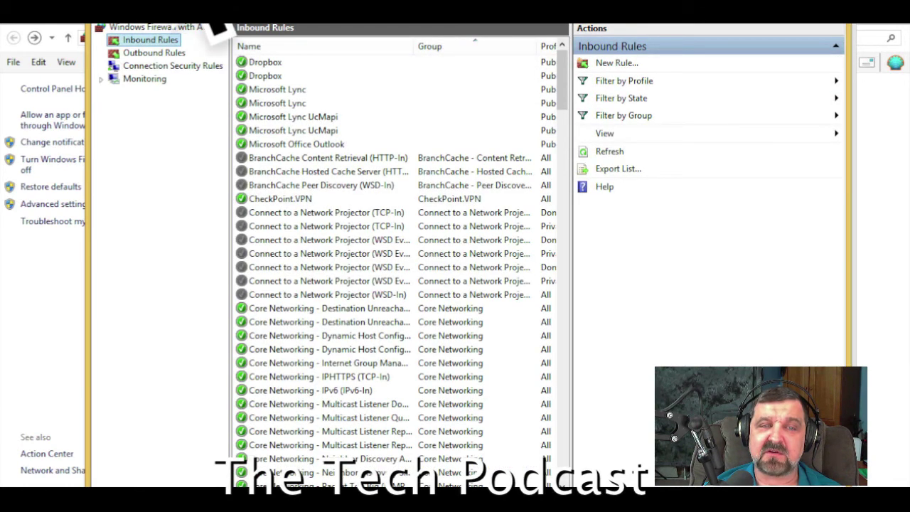
{"action": "key", "text": "Down"}
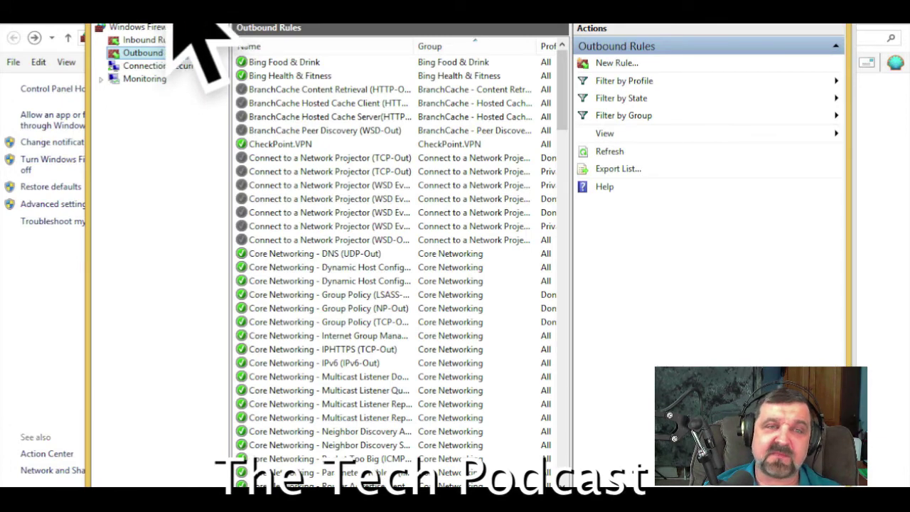
{"action": "key", "text": "Down"}
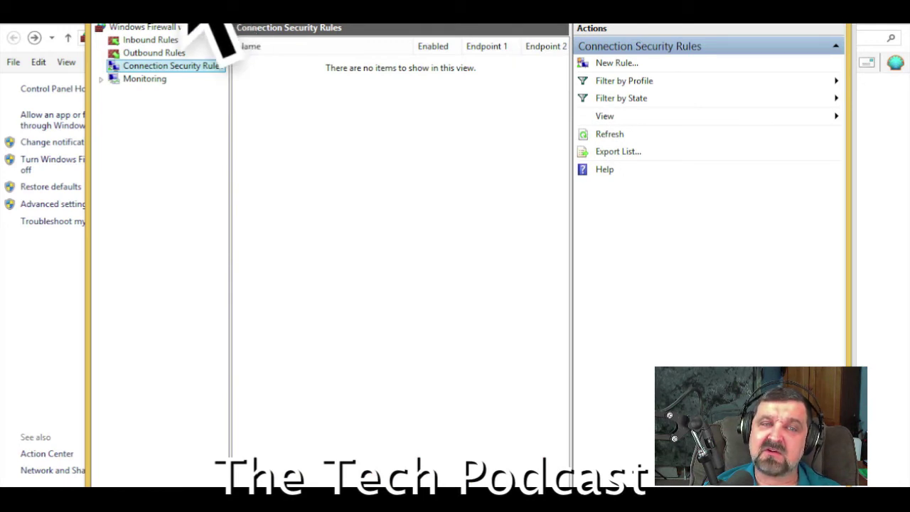
{"action": "key", "text": "Down"}
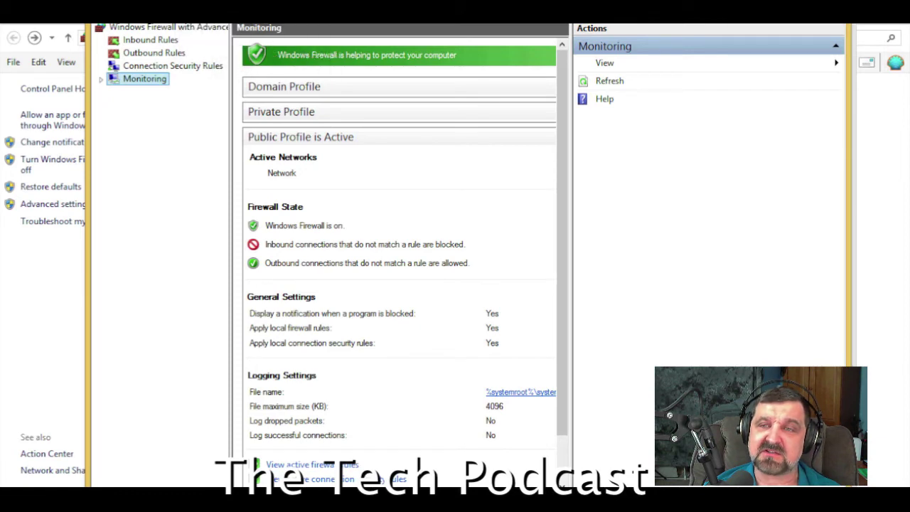
{"action": "key", "text": "Home"}
{"action": "key", "text": "alt+F4"}
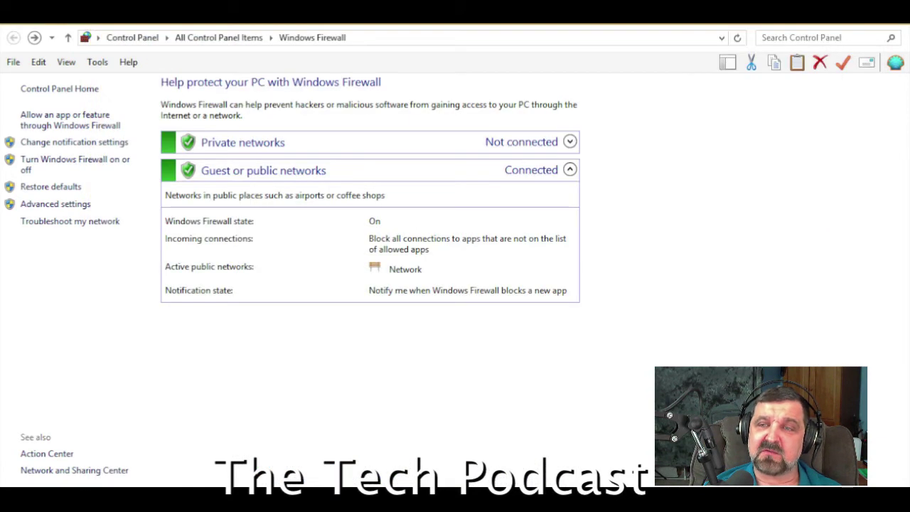